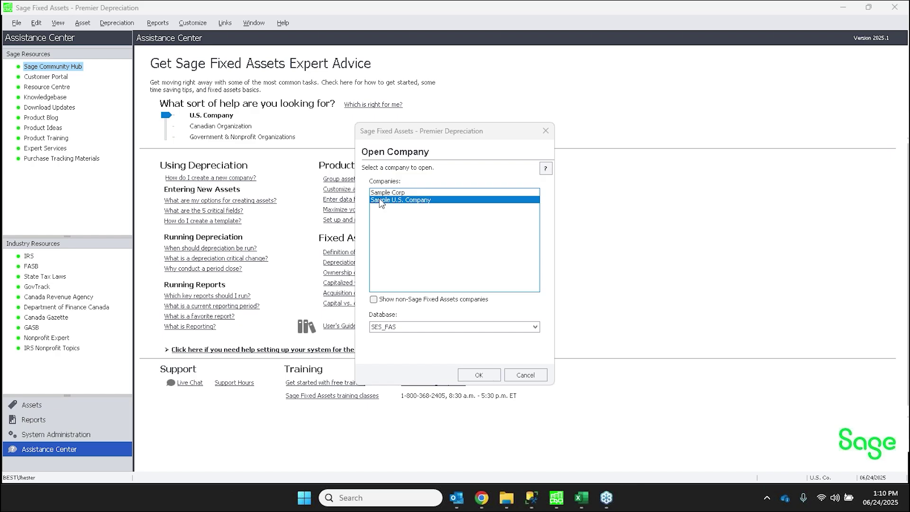
# Open Sample U.S. Company from the SES_FAS database and launch Sage Advanced Asset Import
pyautogui.click(470, 374)
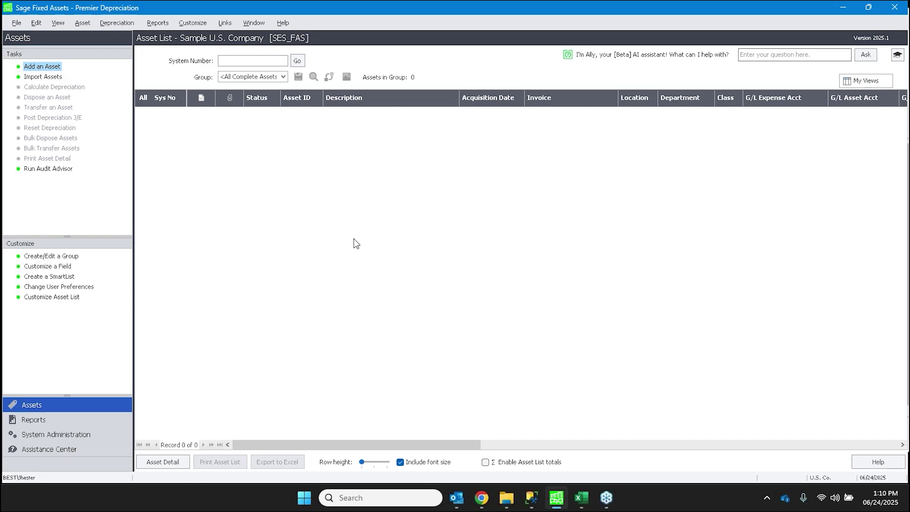
pyautogui.click(303, 499)
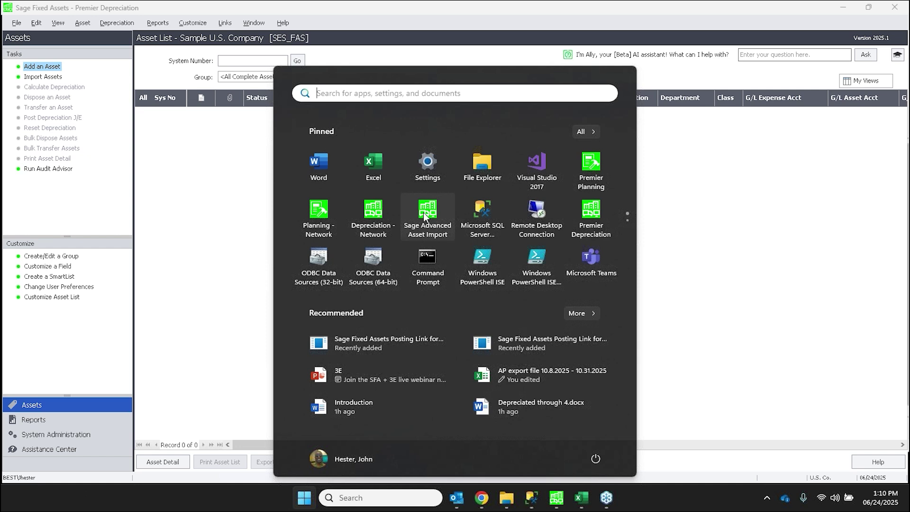
pyautogui.click(426, 215)
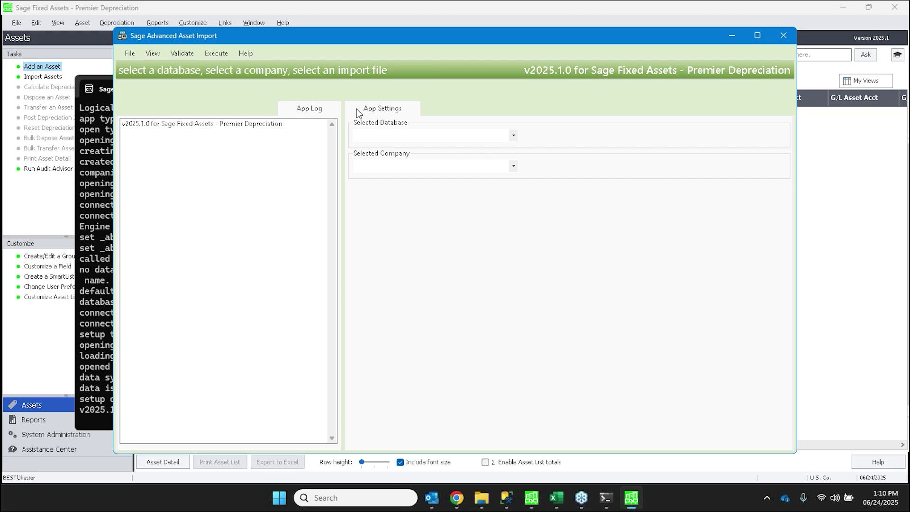
# Select the ses_fas database and Sample U.S. Company as the import target
pyautogui.click(374, 135)
pyautogui.click(379, 156)
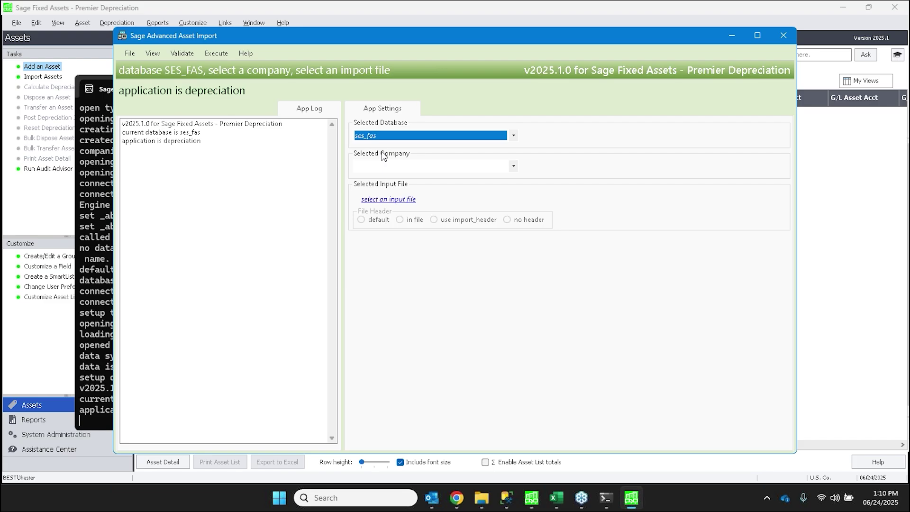
pyautogui.click(391, 167)
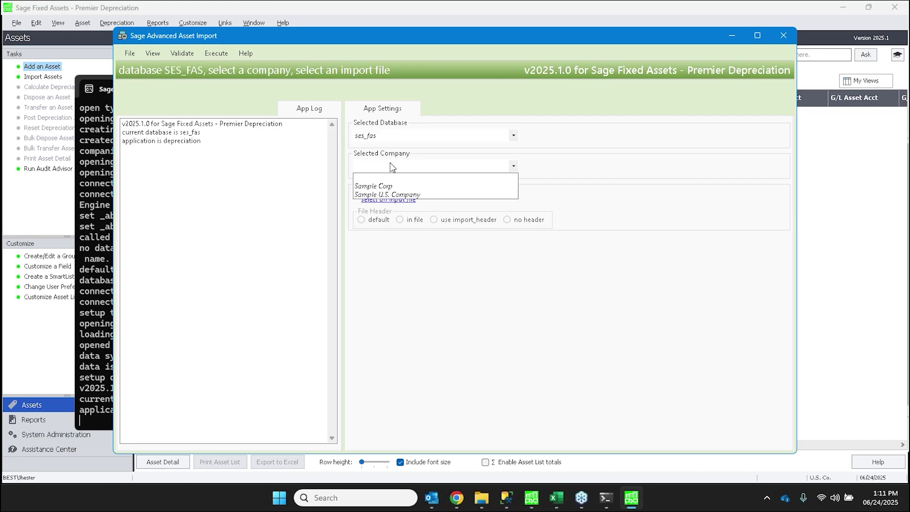
pyautogui.click(393, 194)
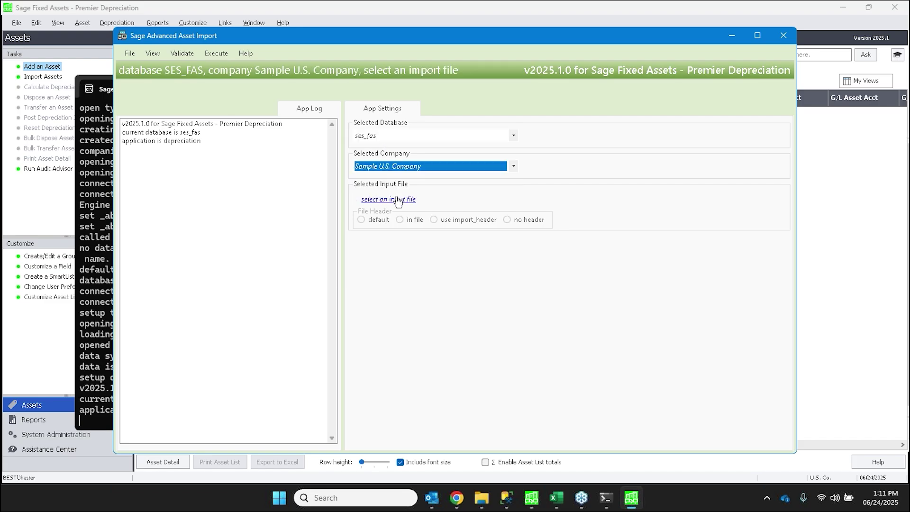
# Choose the recently used Additions.xlsx workbook from the SES Import Demo folder as the input file
pyautogui.click(401, 199)
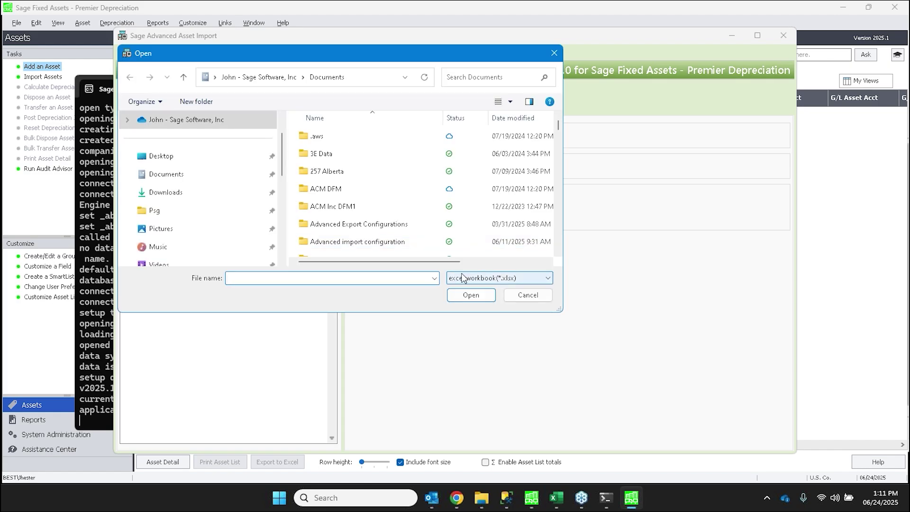
pyautogui.click(434, 278)
pyautogui.click(417, 291)
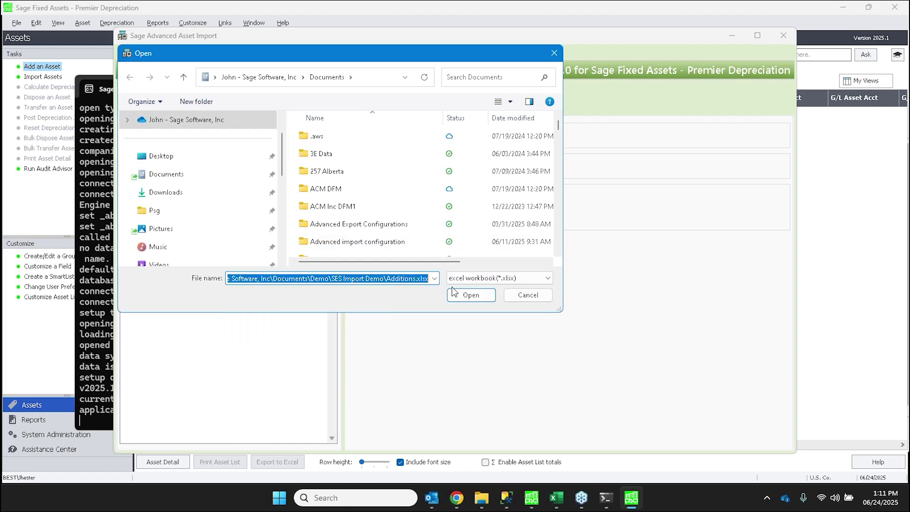
pyautogui.click(462, 300)
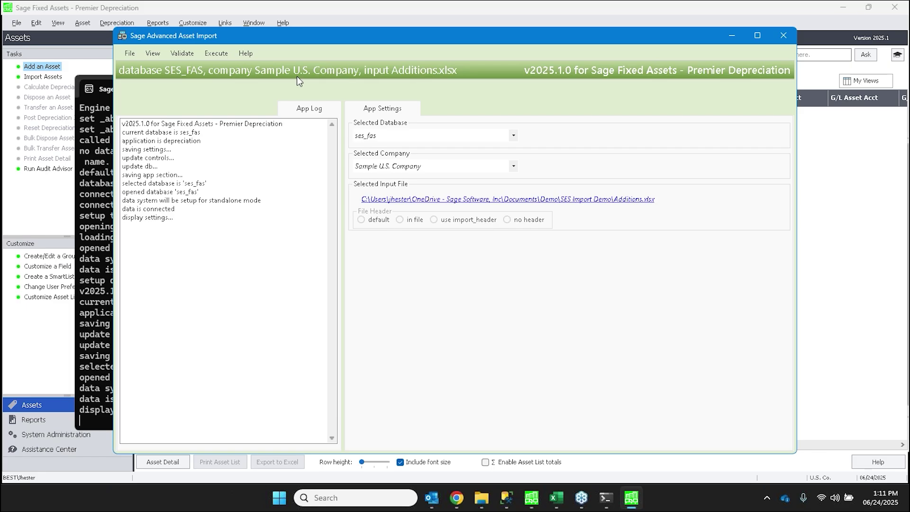
# Validate the Additions.xlsx data for import and widen the import window to show more of the results
pyautogui.click(187, 53)
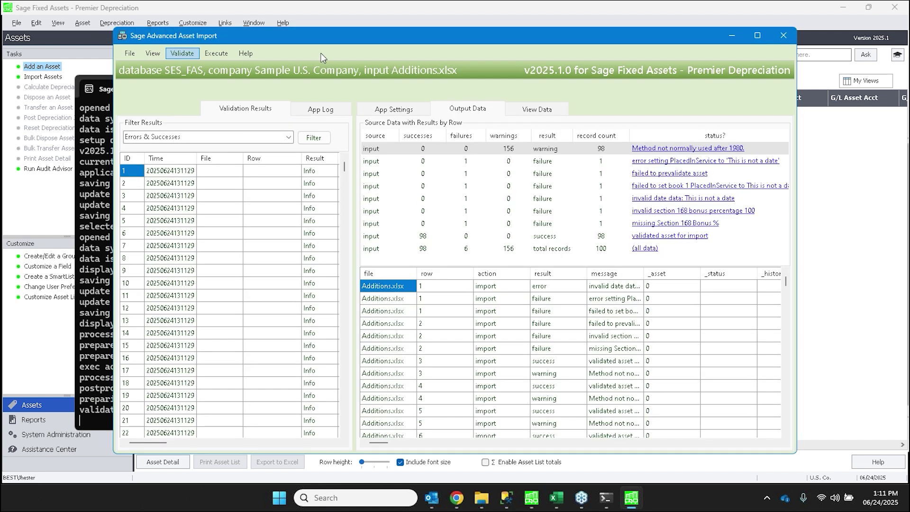
pyautogui.moveTo(314, 31); pyautogui.dragTo(308, 20)
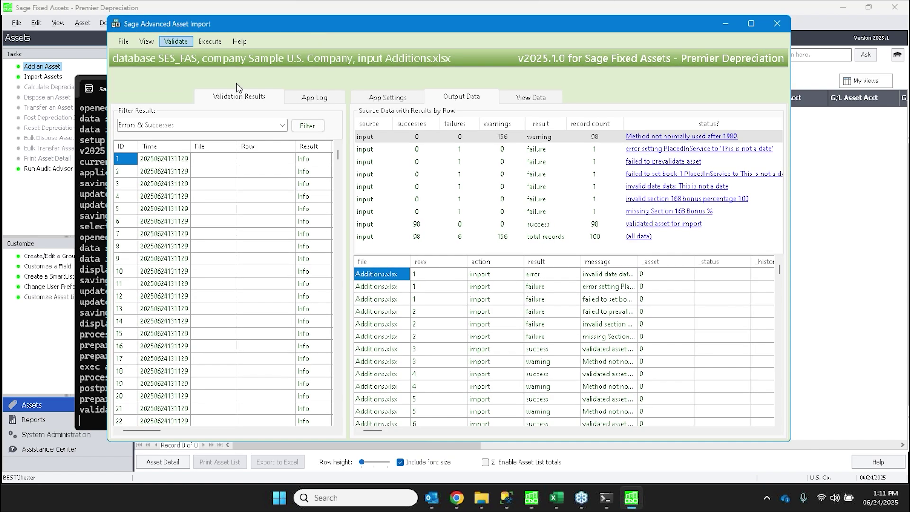
pyautogui.moveTo(109, 164); pyautogui.dragTo(35, 165)
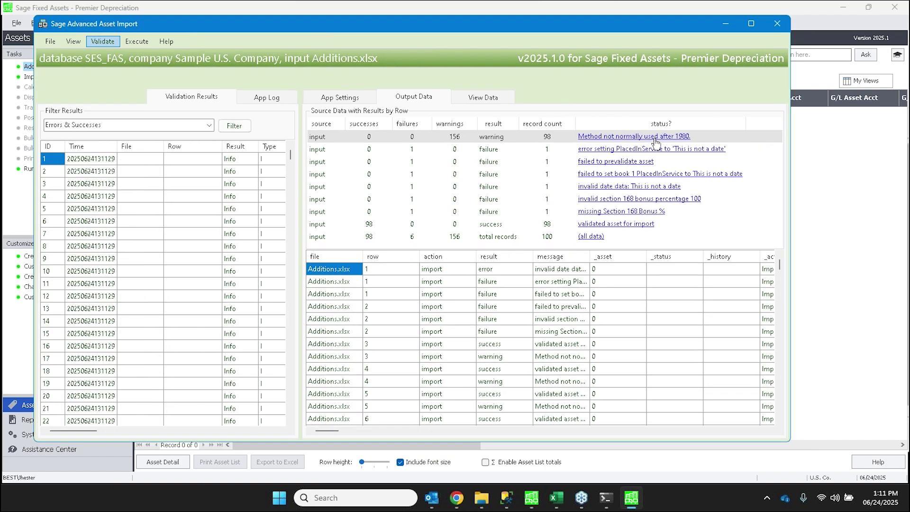
# Filter the validation output by the "Method not normally used after 1980" warning and the book 1 PlacedInService failure, giving the output area more width
pyautogui.click(658, 137)
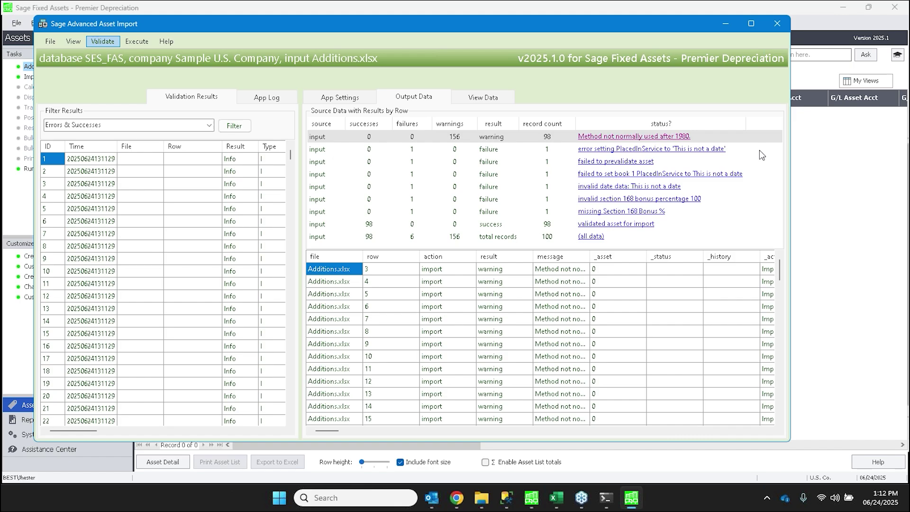
pyautogui.moveTo(790, 158); pyautogui.dragTo(884, 159)
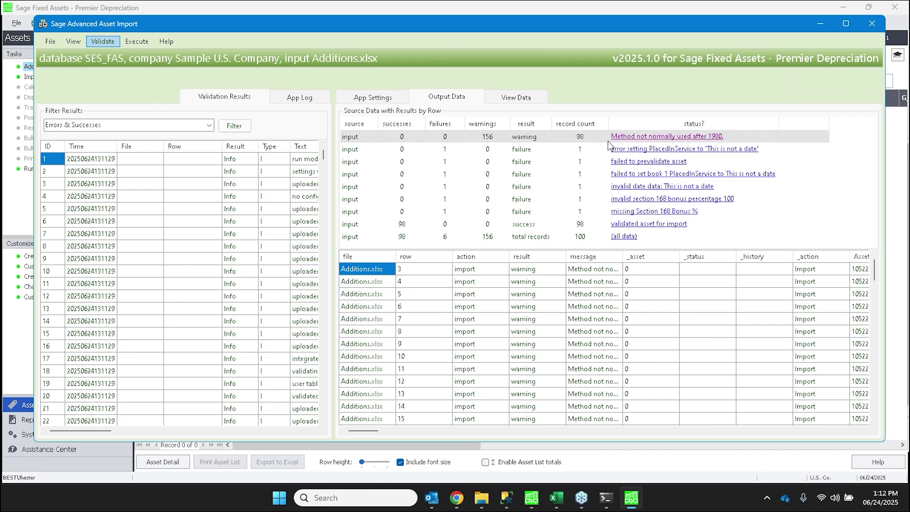
pyautogui.click(584, 227)
pyautogui.click(531, 174)
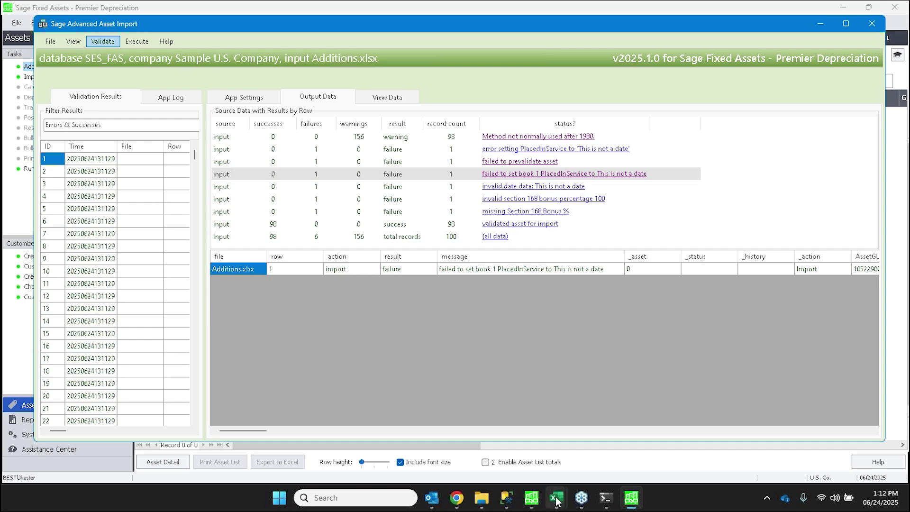
# Switch to the Validate.All.data results file in Excel, maximize it, and widen the message column
pyautogui.moveTo(560, 500)
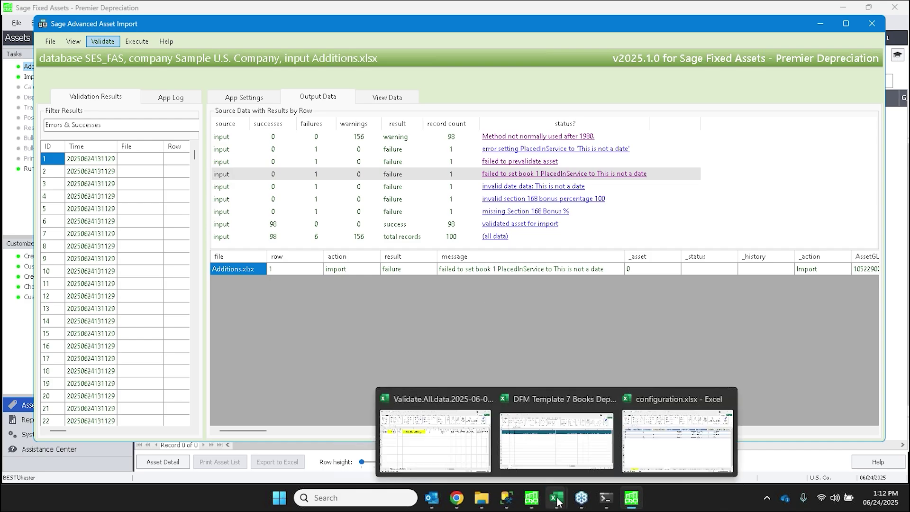
pyautogui.click(523, 469)
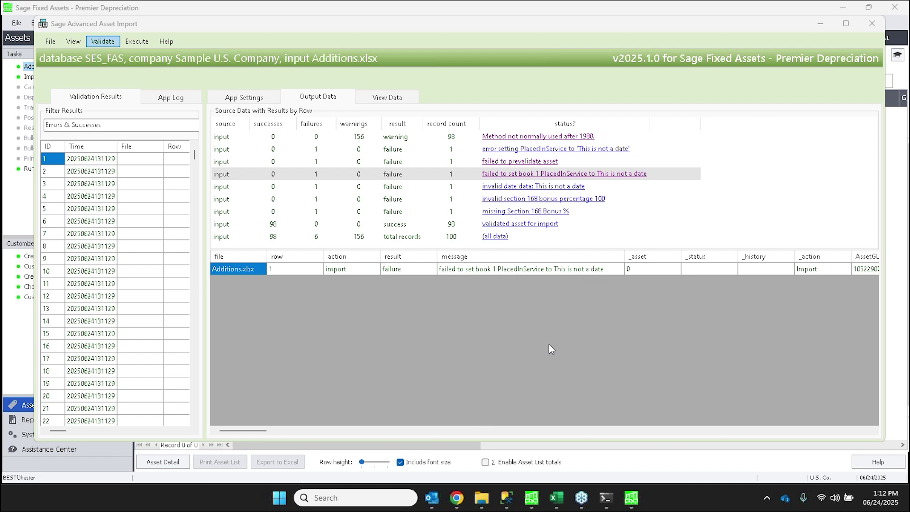
pyautogui.moveTo(556, 499)
pyautogui.click(843, 7)
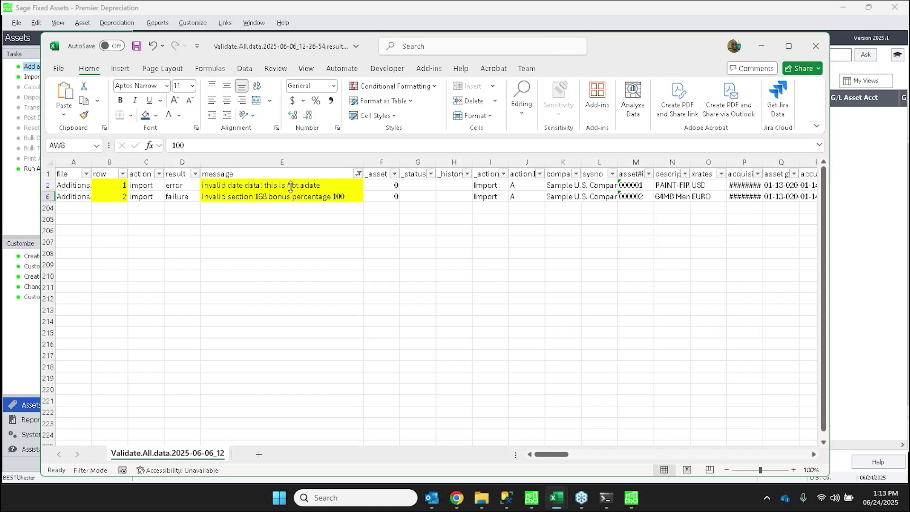
pyautogui.doubleClick(377, 46)
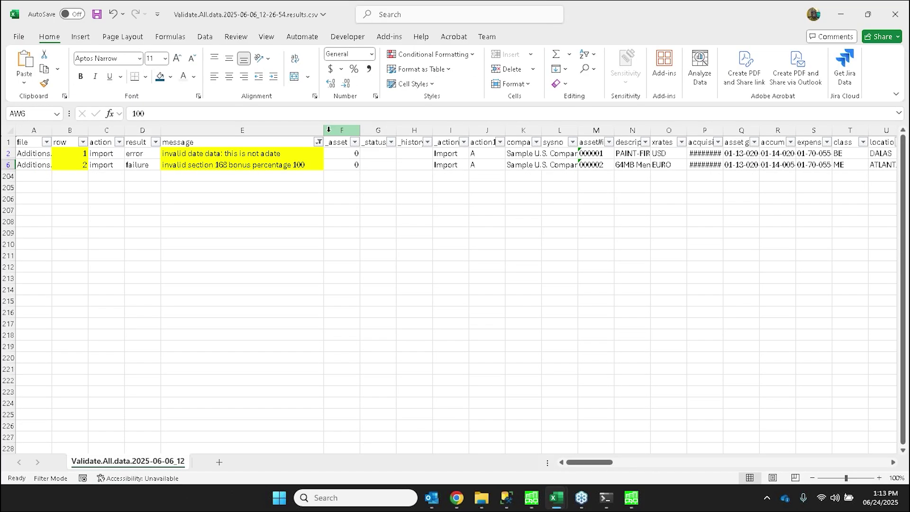
pyautogui.moveTo(325, 130); pyautogui.dragTo(361, 131)
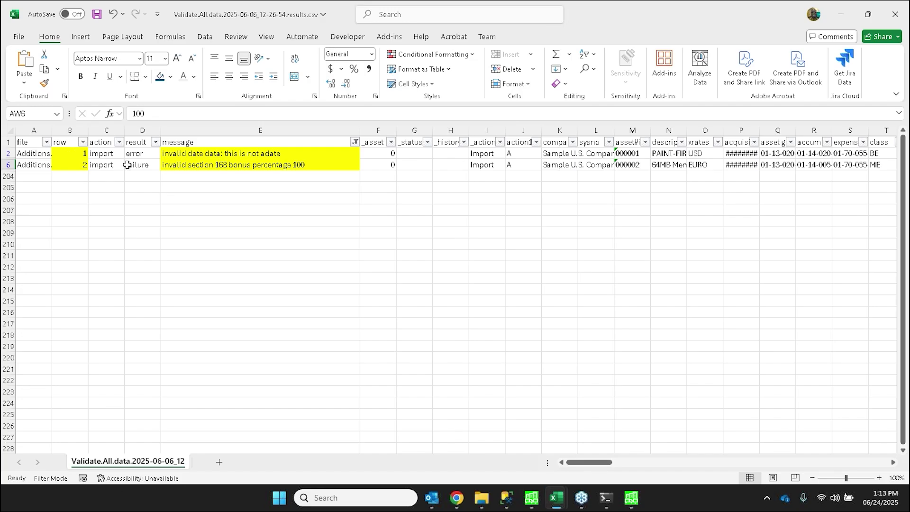
# Examine the flagged error messages and row numbers, plus the highlighted tax placed-in-service date and section 168 percentage cells
pyautogui.click(237, 156)
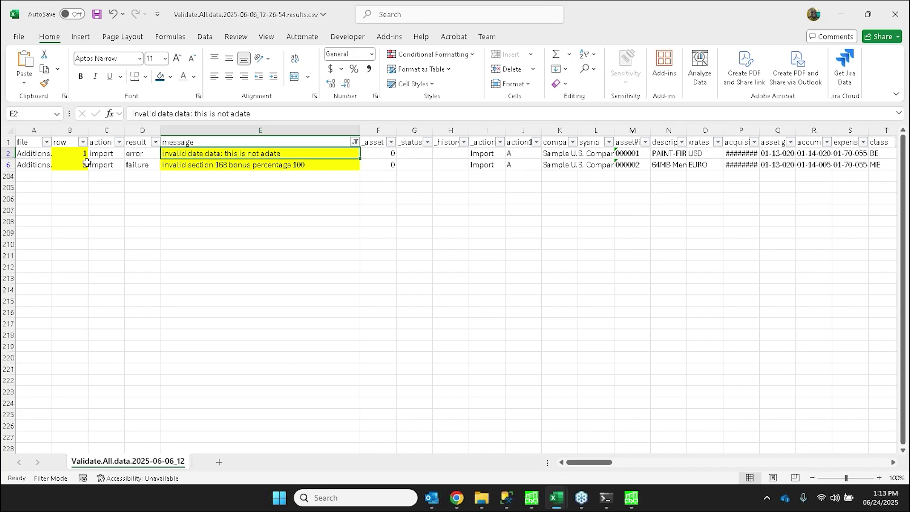
pyautogui.moveTo(69, 152); pyautogui.dragTo(73, 166)
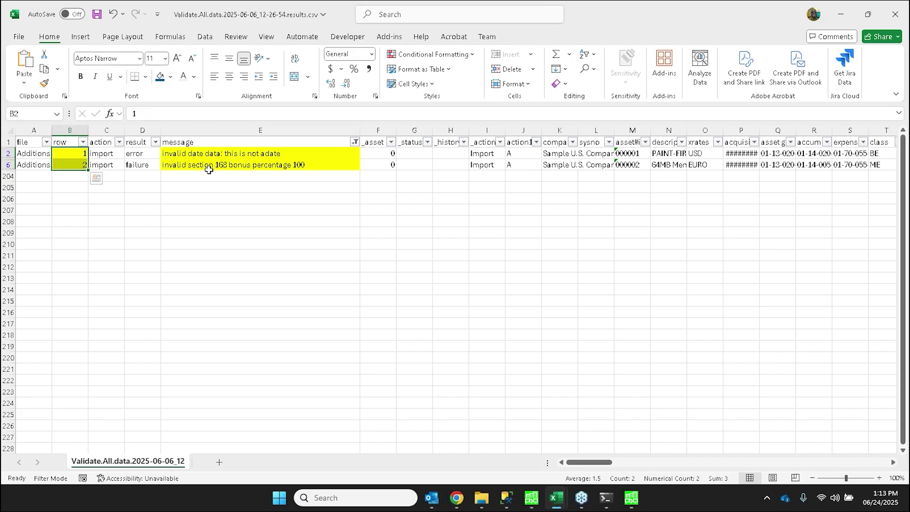
pyautogui.moveTo(587, 462); pyautogui.dragTo(675, 461)
pyautogui.click(291, 155)
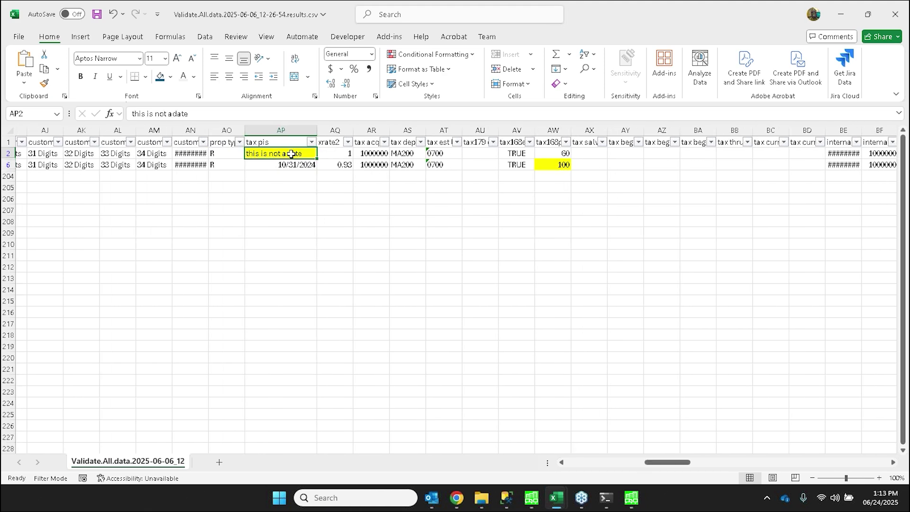
pyautogui.click(546, 165)
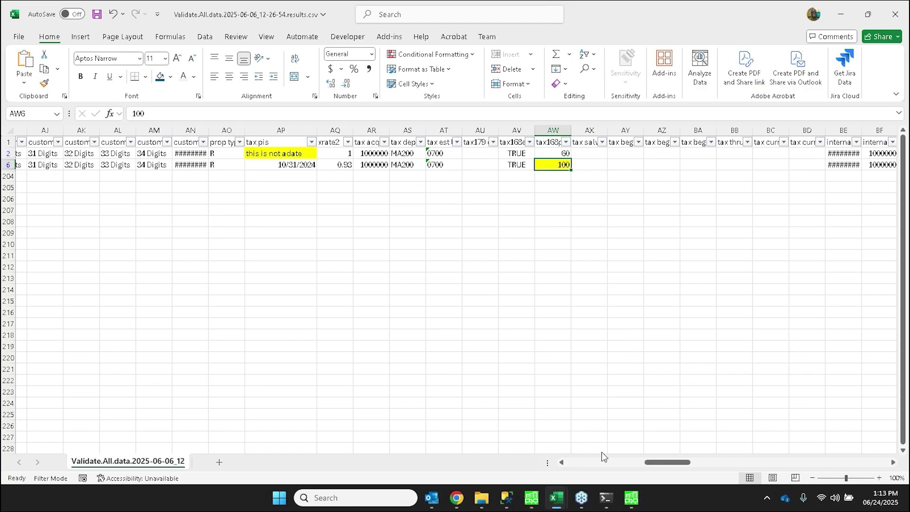
# Return to Sage Advanced Asset Import and execute the Import action for the Additions.xlsx assets
pyautogui.moveTo(631, 497)
pyautogui.click(632, 461)
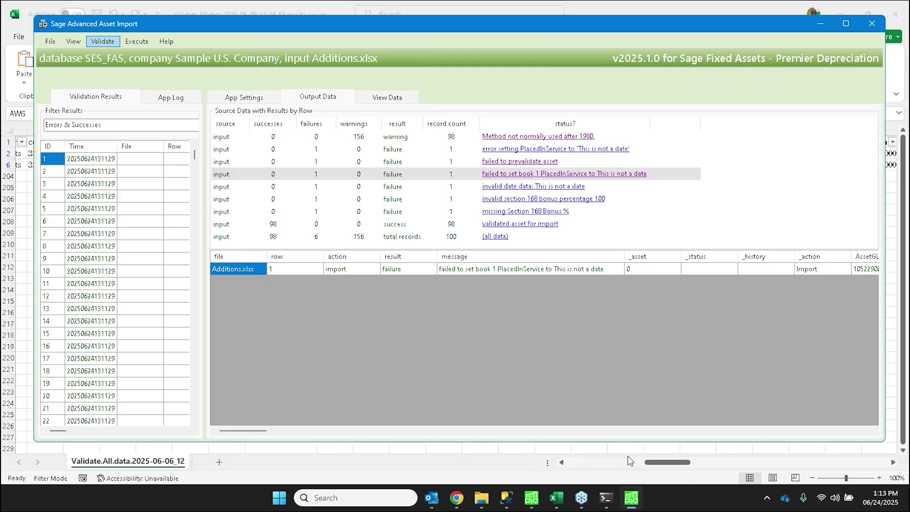
pyautogui.click(136, 42)
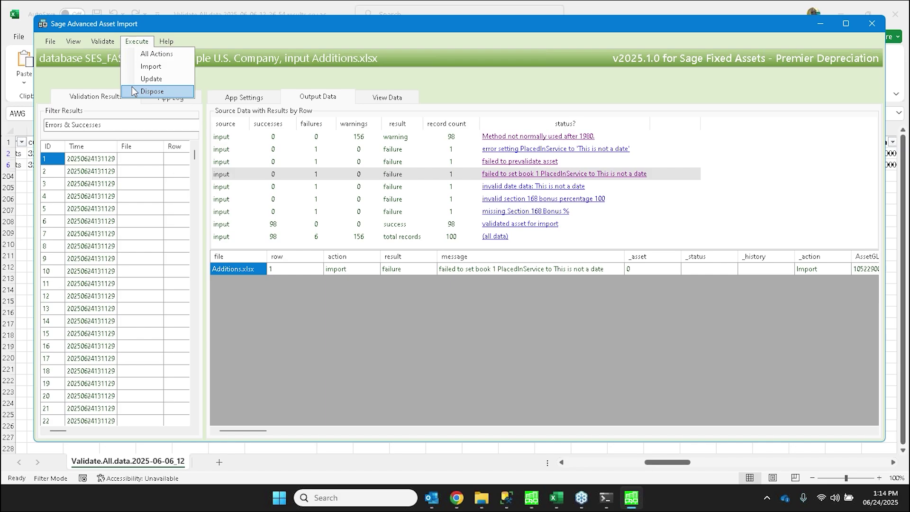
pyautogui.click(133, 70)
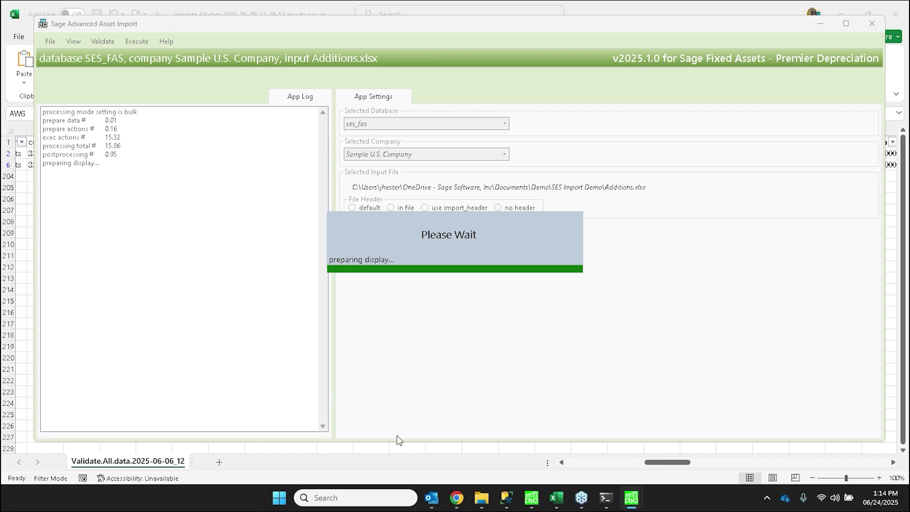
# Switch to Sage Fixed Assets - Premier Depreciation and refresh the asset list of Sample U.S. Company
pyautogui.moveTo(631, 497)
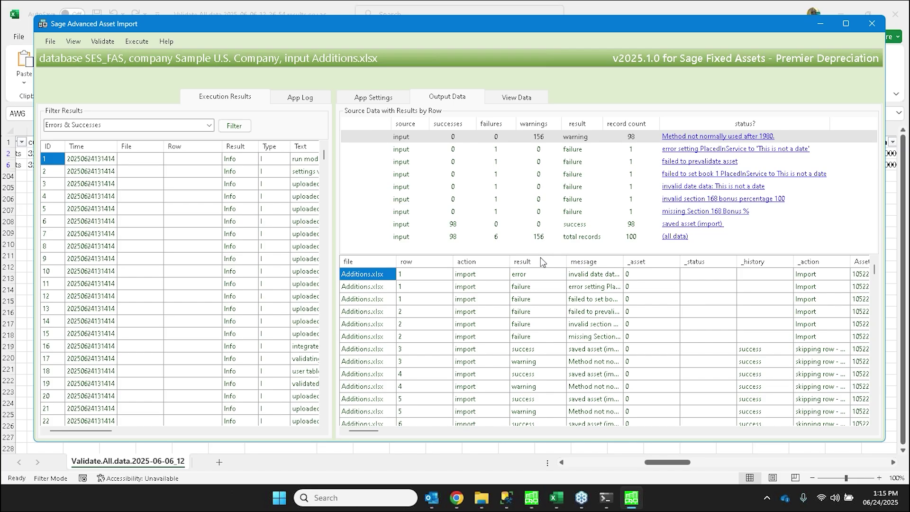
pyautogui.click(532, 498)
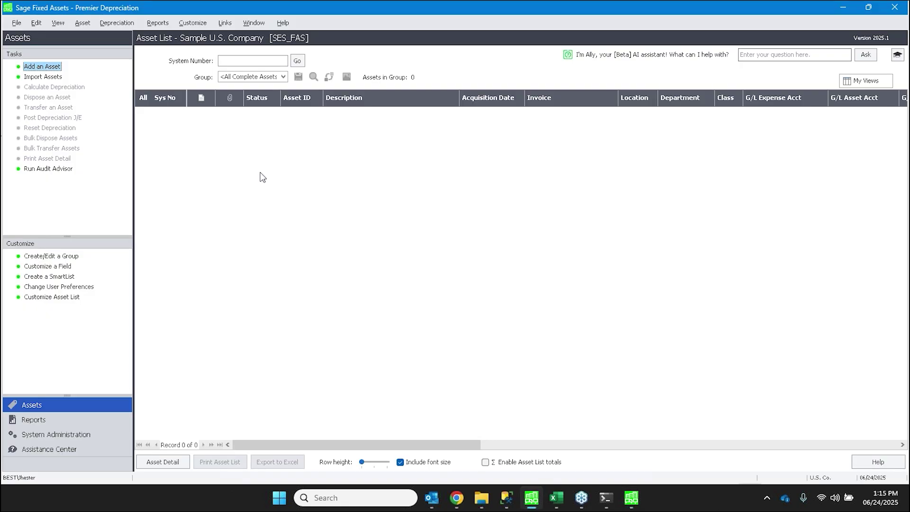
pyautogui.click(58, 25)
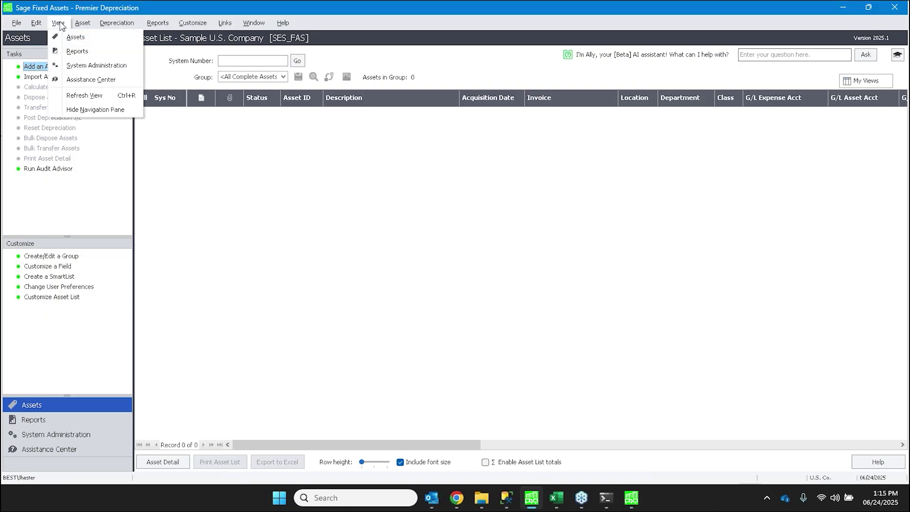
pyautogui.click(59, 95)
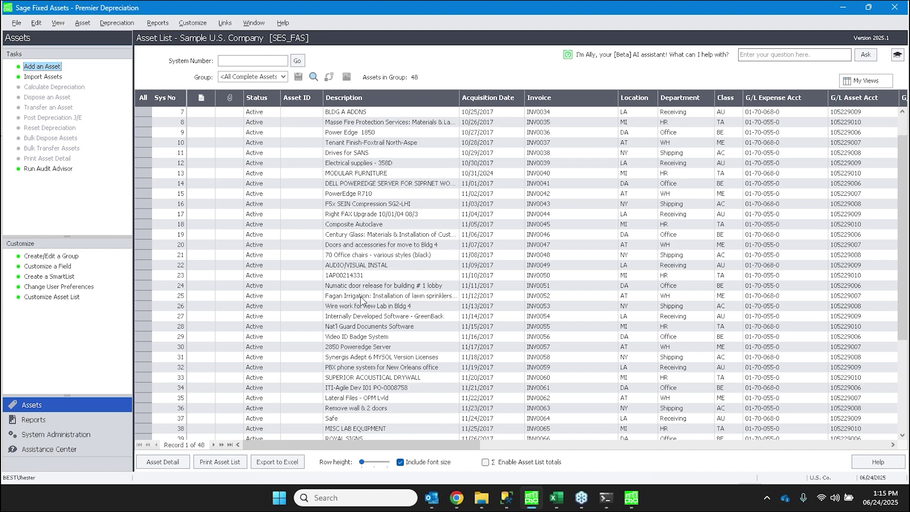
# Look through the imported assets in the list and select the asset with system number 16
pyautogui.scroll(-5, 362, 300)
pyautogui.scroll(-1, 363, 300)
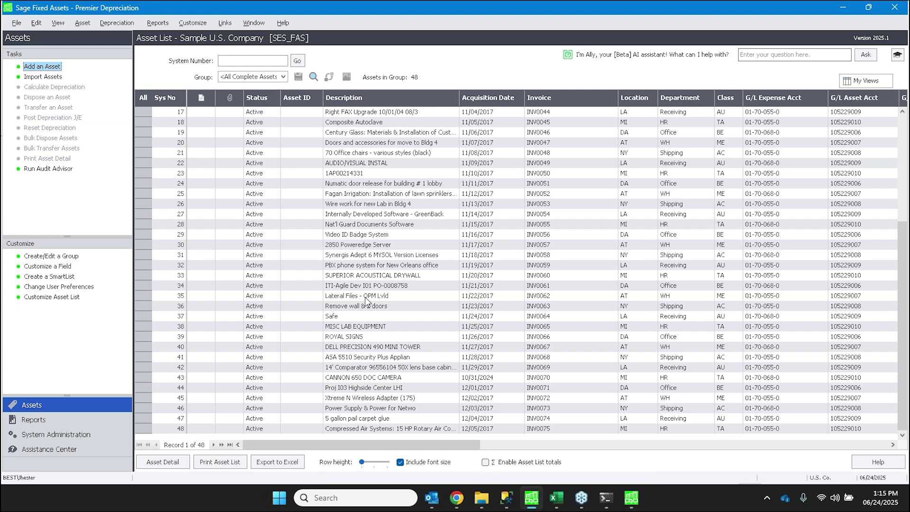
pyautogui.scroll(2, 365, 297)
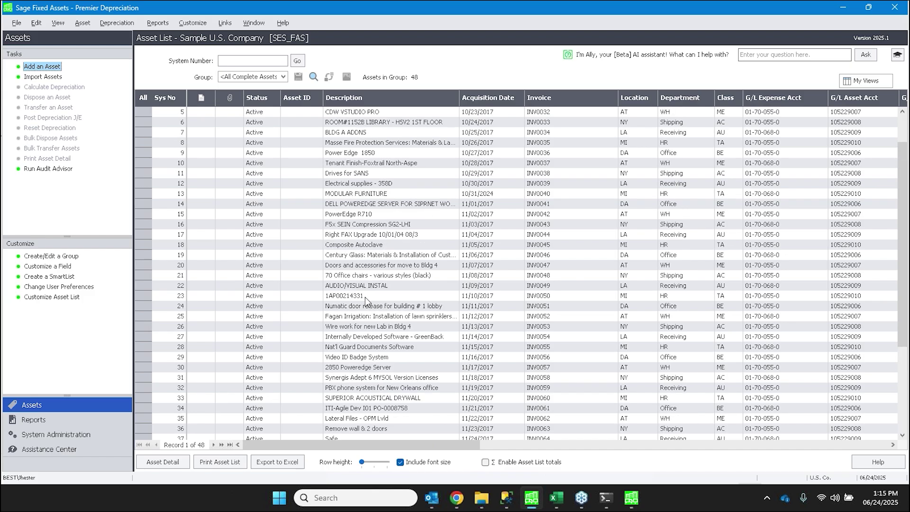
pyautogui.scroll(4, 365, 297)
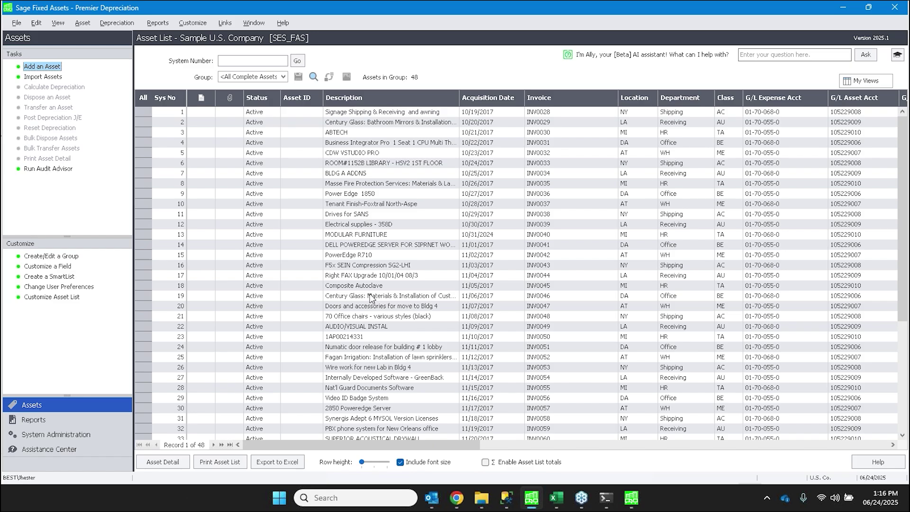
pyautogui.click(406, 265)
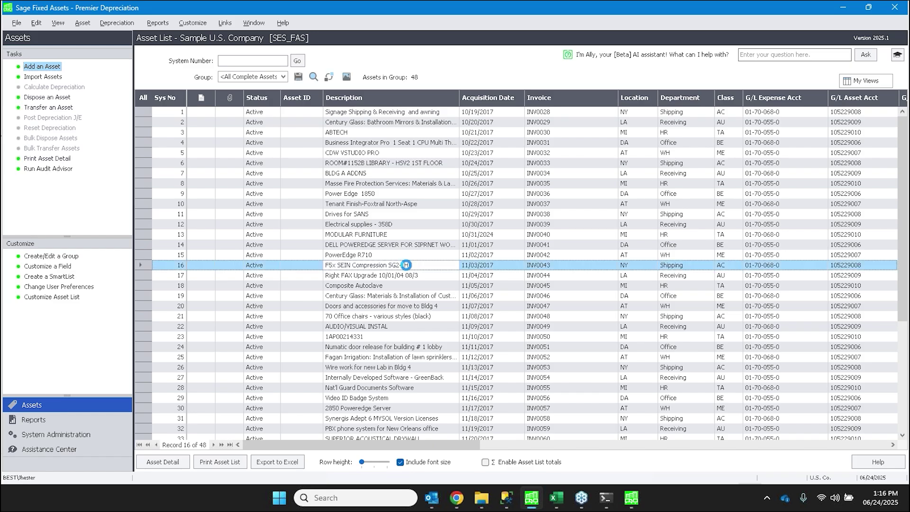
# Open the detail of asset 16, enlarge its general information area to review more fields, and return to the asset list
pyautogui.doubleClick(406, 265)
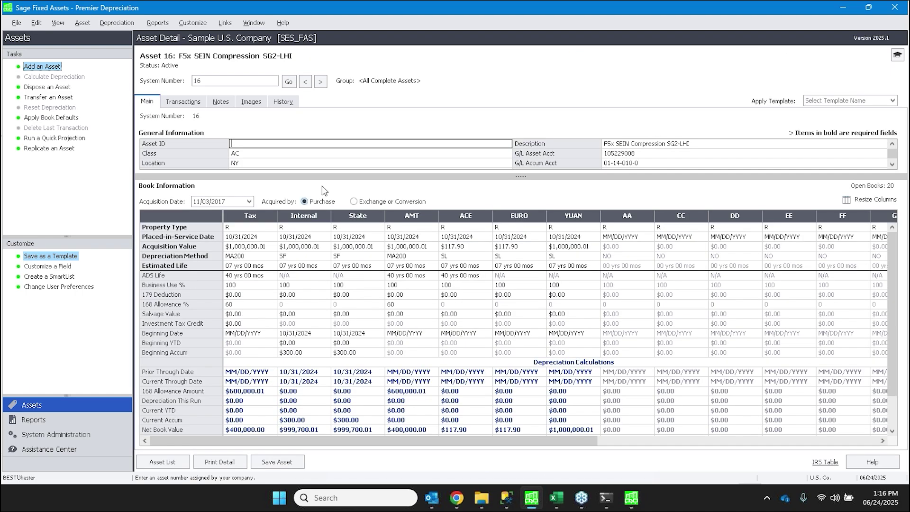
pyautogui.moveTo(322, 176)
pyautogui.mouseDown()
pyautogui.moveTo(347, 321)
pyautogui.moveTo(331, 198)
pyautogui.mouseUp()
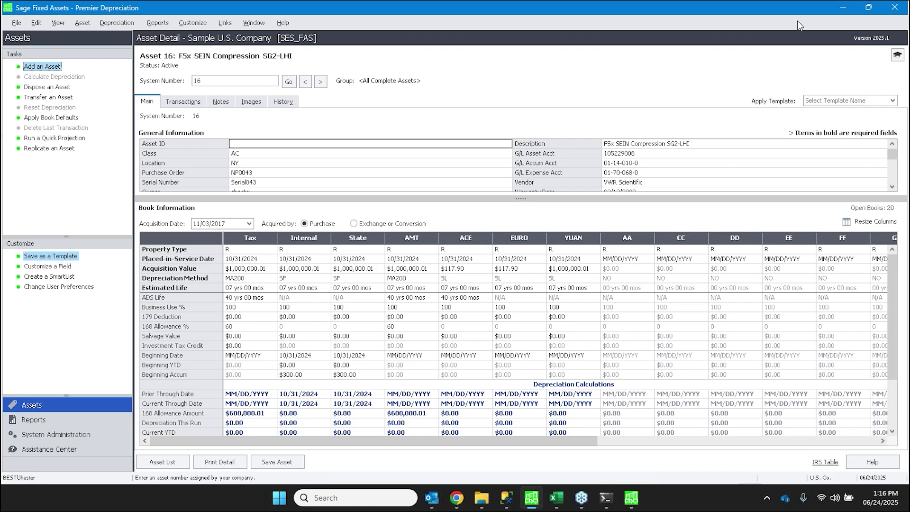
pyautogui.click(162, 461)
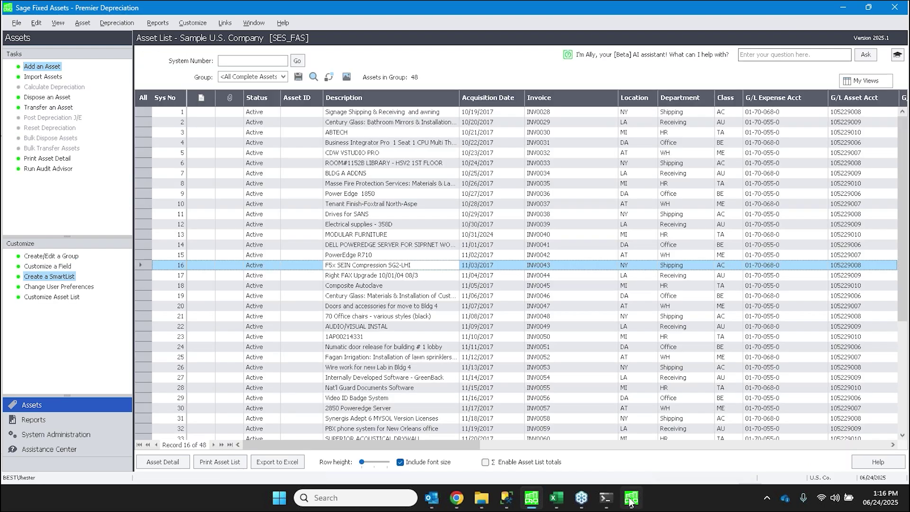
# Switch to Sage Advanced Asset Import, maximize it, and review its app settings and the available logging, settings and folder options
pyautogui.click(630, 498)
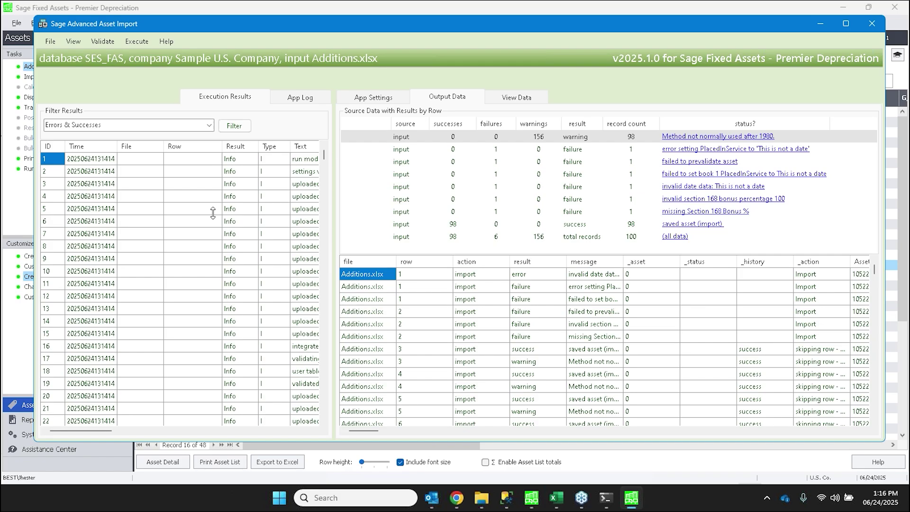
pyautogui.doubleClick(189, 26)
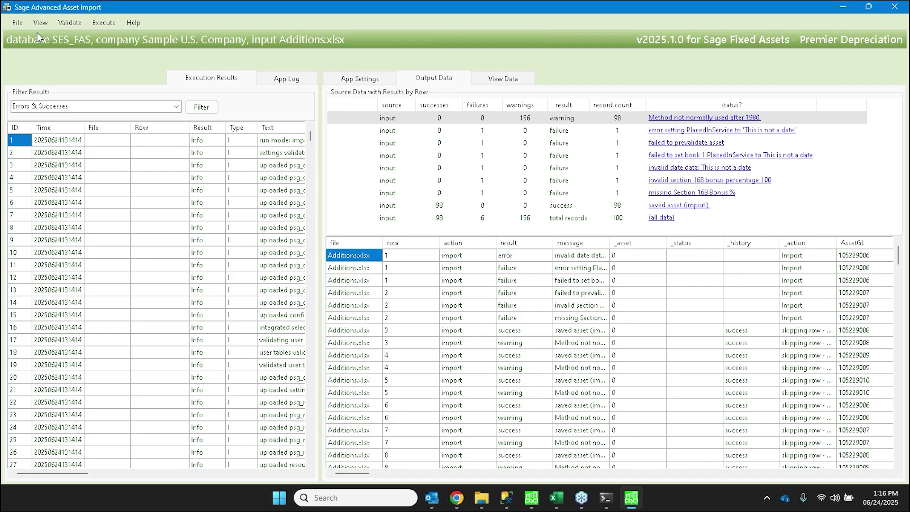
pyautogui.click(20, 24)
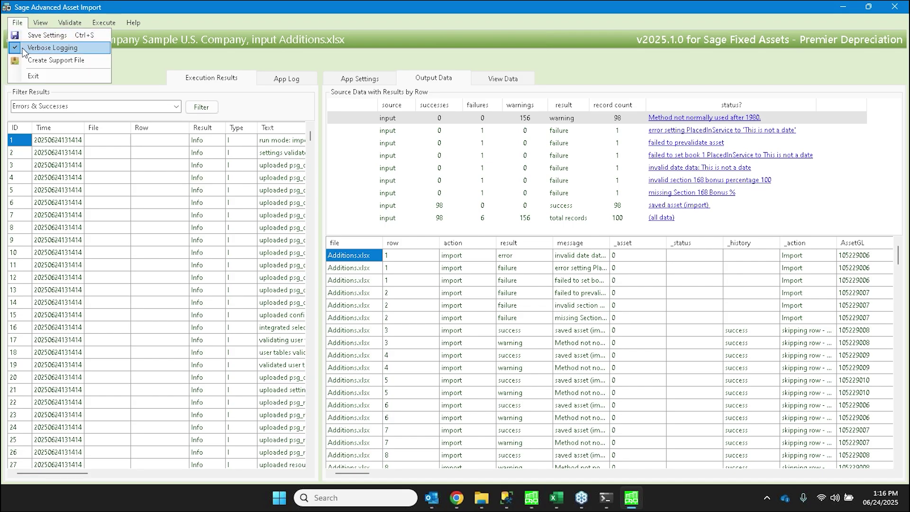
pyautogui.click(370, 79)
pyautogui.click(17, 22)
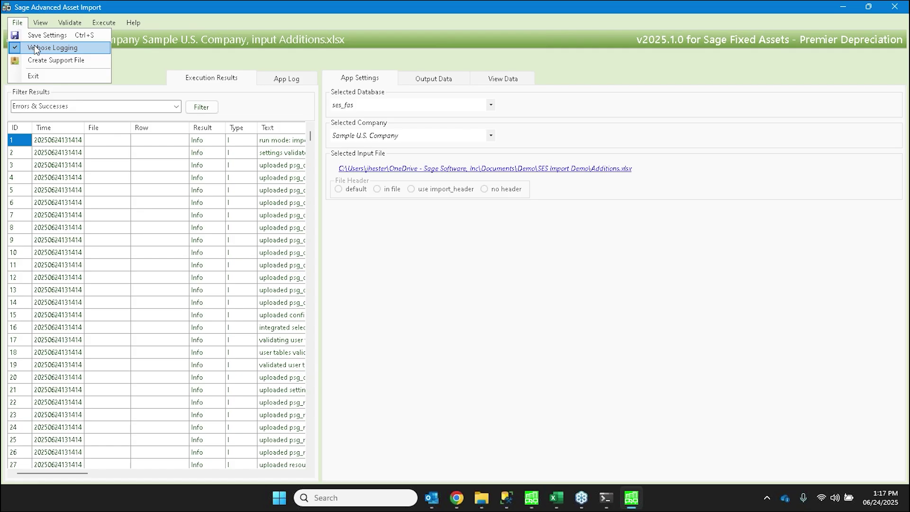
pyautogui.moveTo(36, 26)
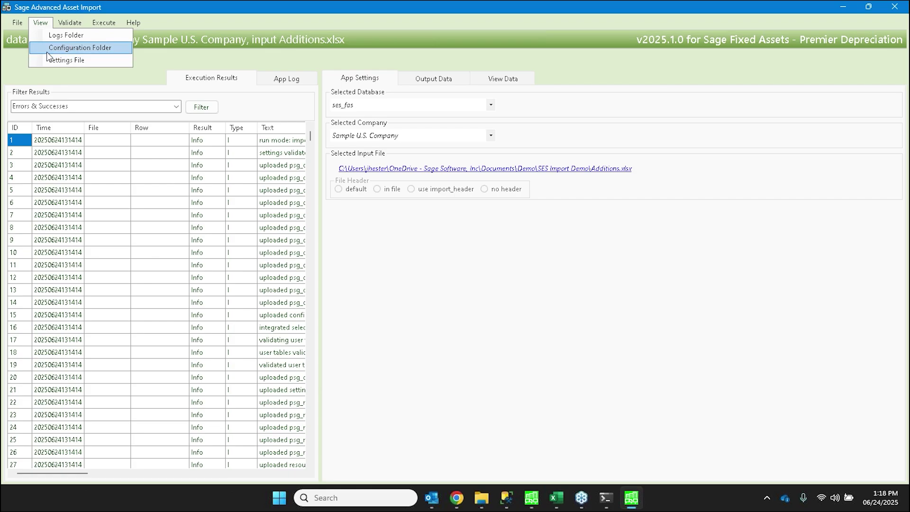
pyautogui.click(50, 49)
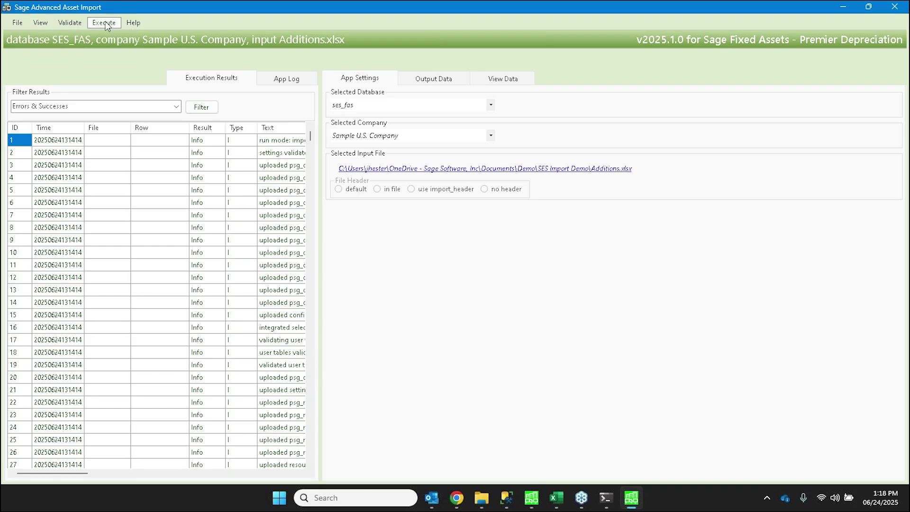
# Open the import program's help document, read through its installation and configuration.xlsx sections, and minimize it
pyautogui.click(134, 23)
pyautogui.scroll(-10, 507, 231)
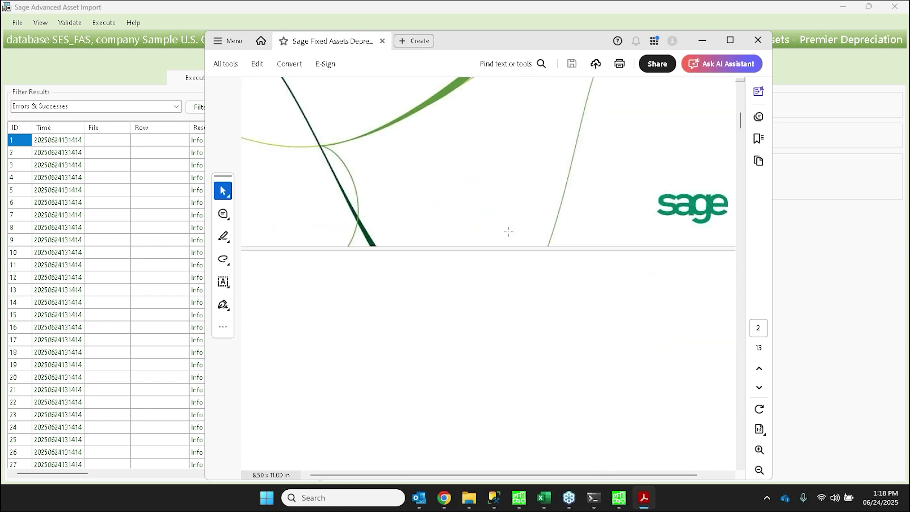
pyautogui.scroll(-10, 509, 231)
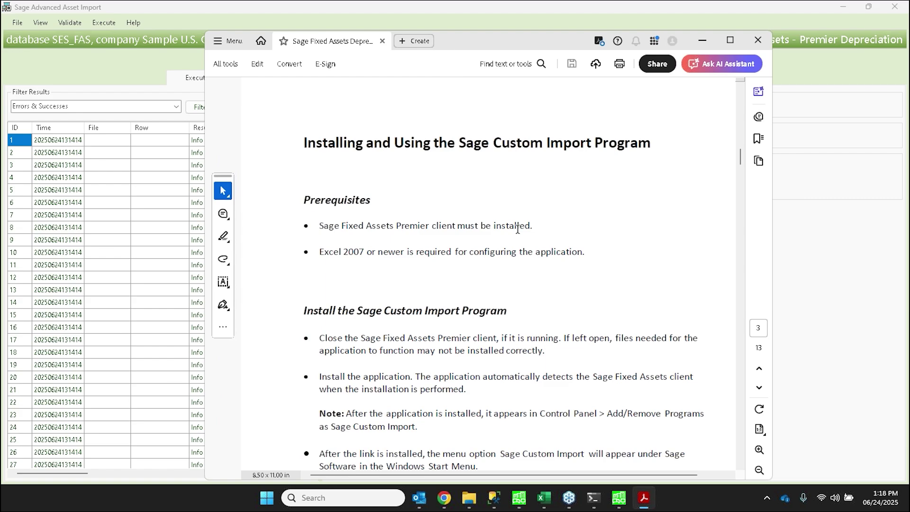
pyautogui.scroll(-1, 519, 230)
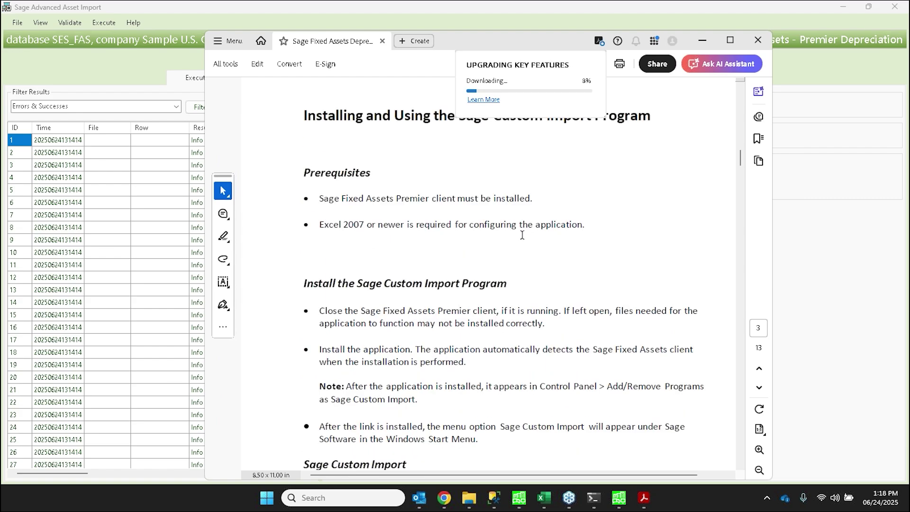
pyautogui.scroll(-4, 522, 235)
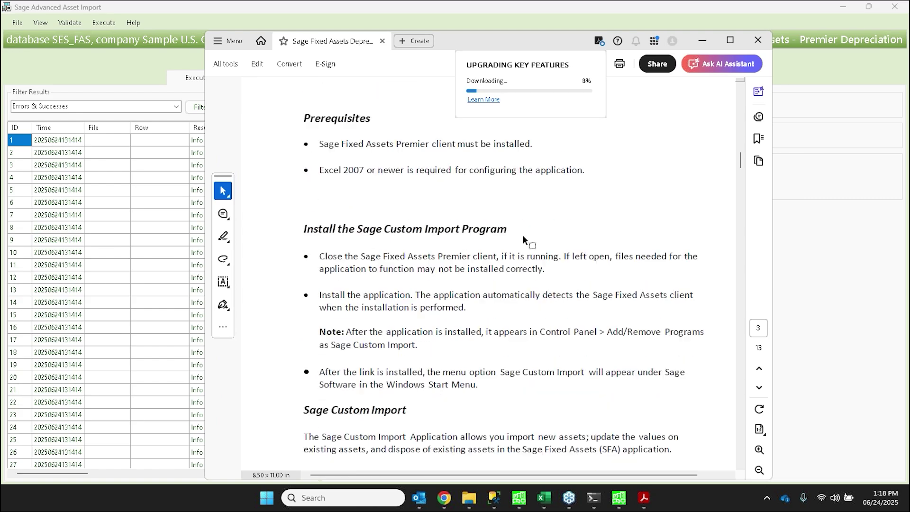
pyautogui.scroll(-19, 523, 239)
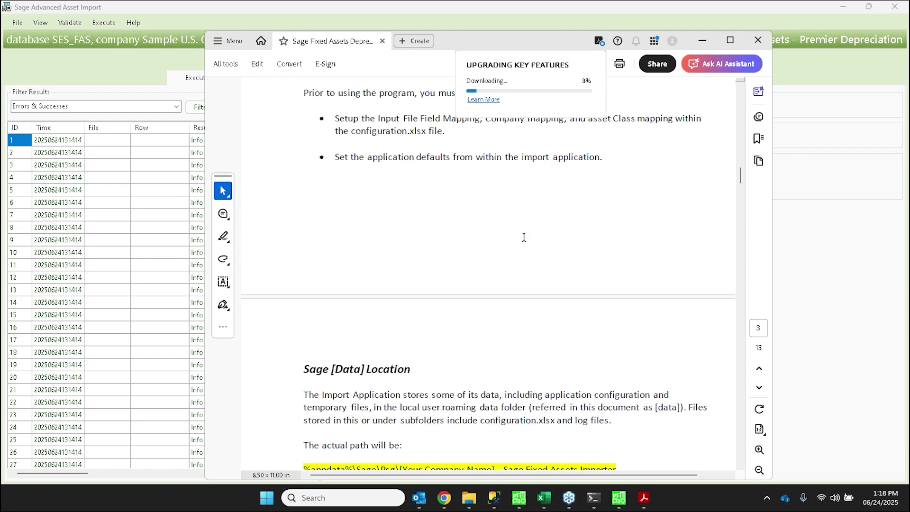
pyautogui.scroll(-11, 524, 237)
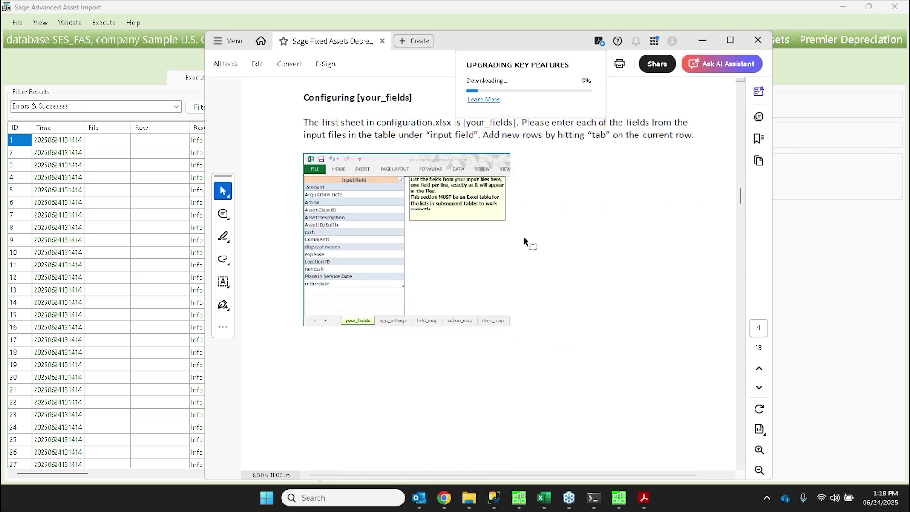
pyautogui.click(400, 250)
pyautogui.scroll(-2, 399, 249)
pyautogui.scroll(-5, 400, 249)
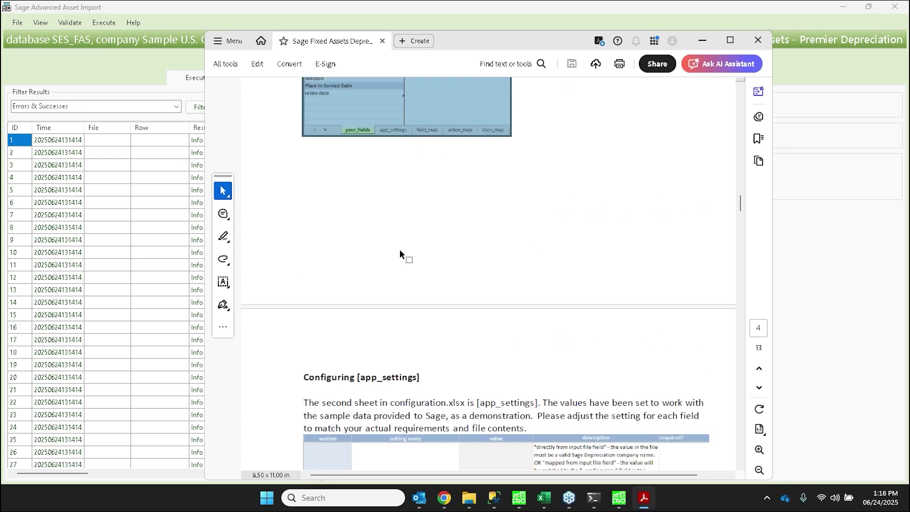
pyautogui.scroll(-9, 400, 249)
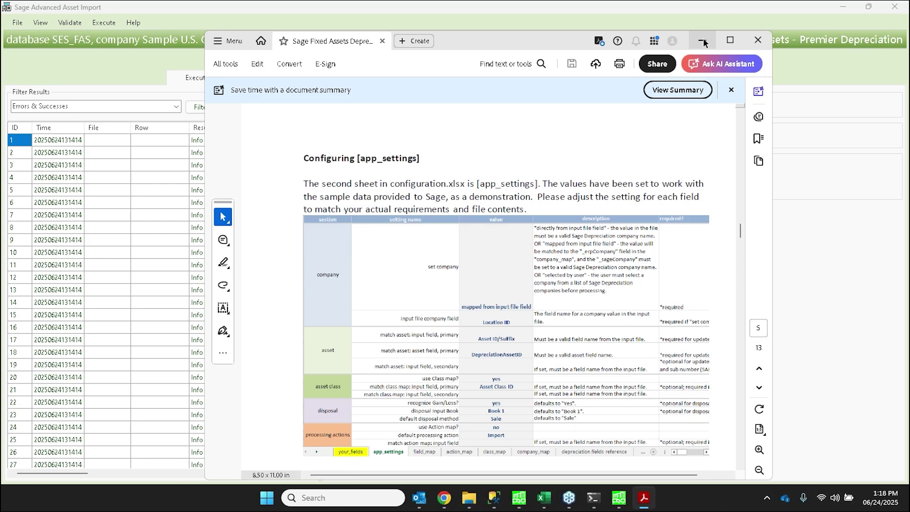
pyautogui.click(702, 42)
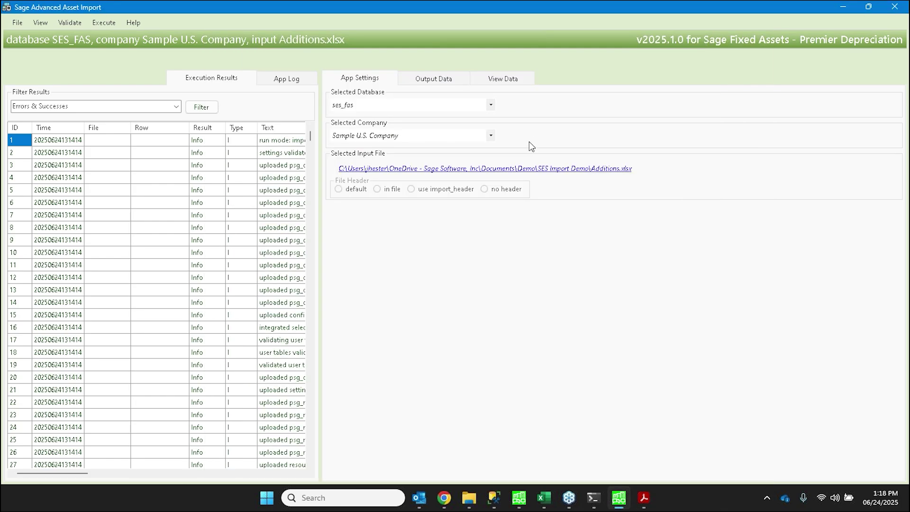
# Switch to configuration.xlsx in Excel and inspect the field_map sheet and the custom joins expression in app_settings
pyautogui.moveTo(545, 504)
pyautogui.click(104, 23)
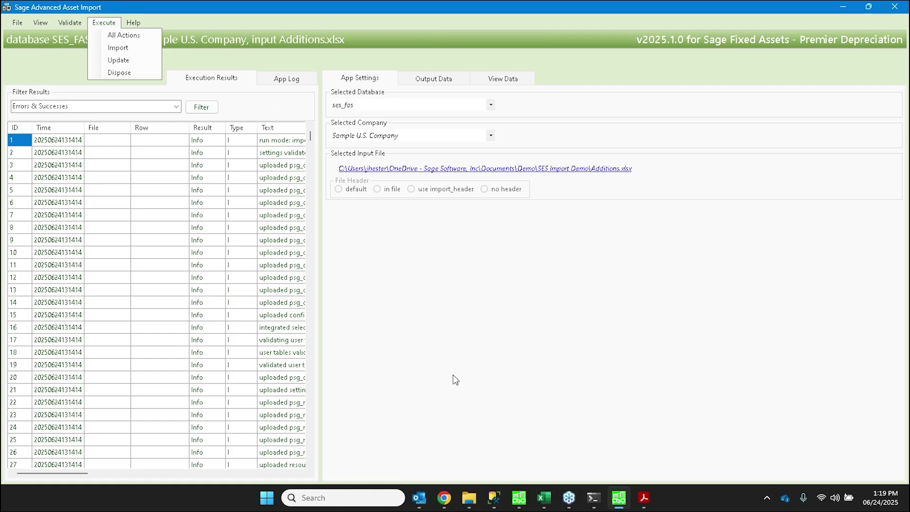
pyautogui.moveTo(544, 498)
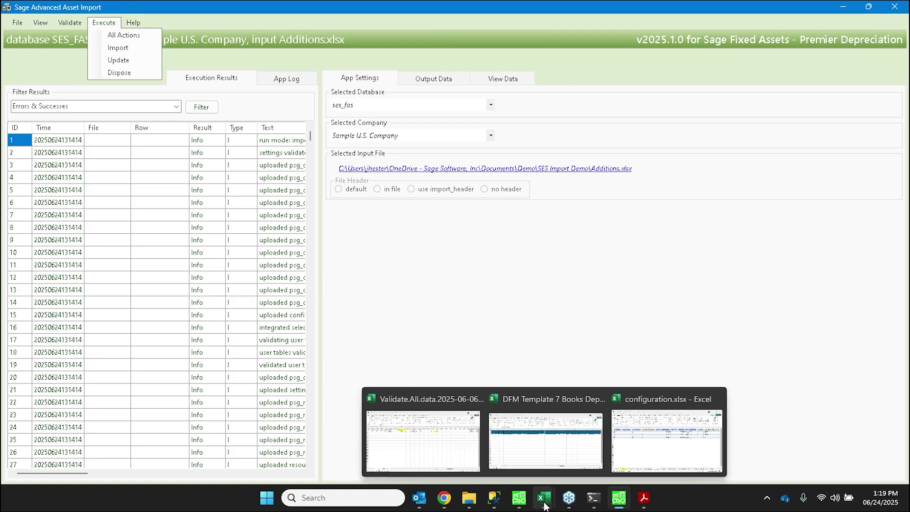
pyautogui.click(624, 456)
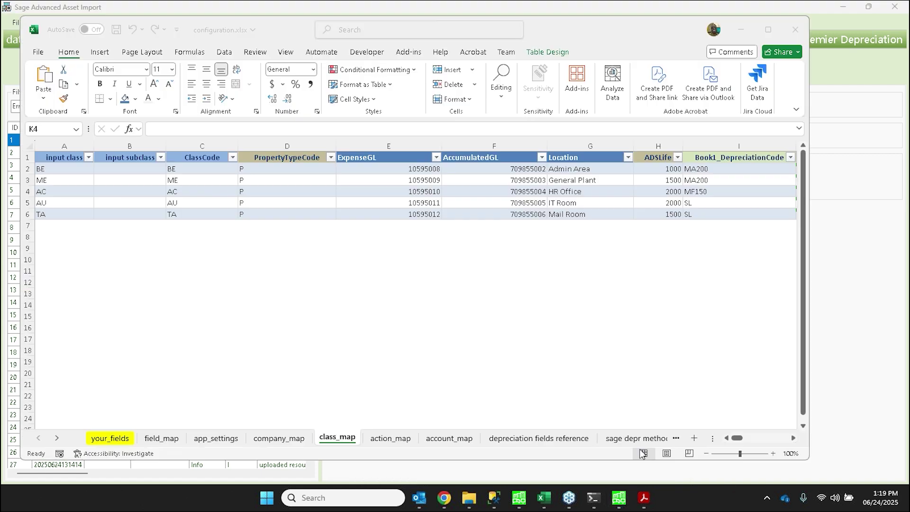
pyautogui.click(167, 442)
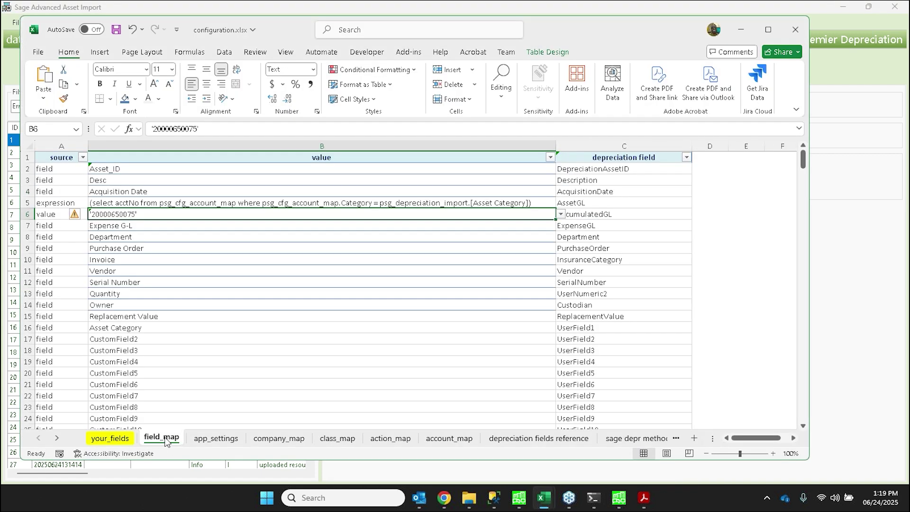
pyautogui.click(207, 445)
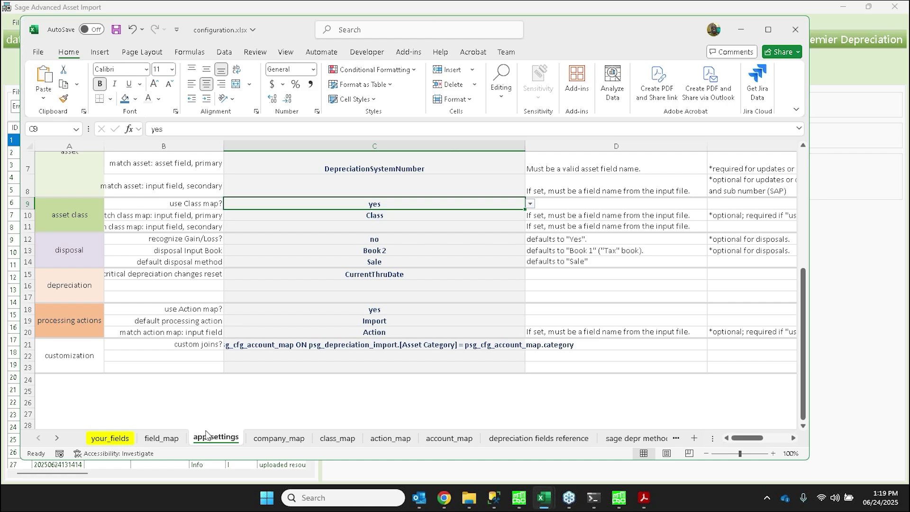
pyautogui.click(241, 345)
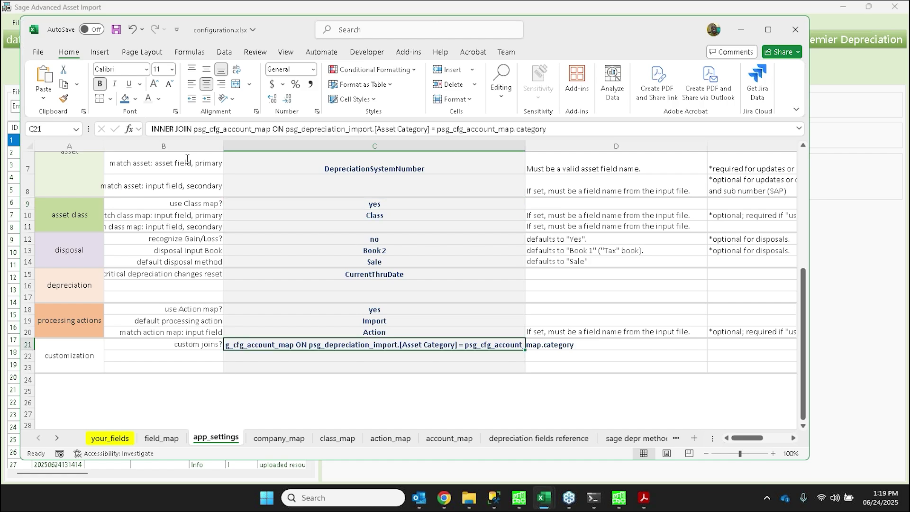
pyautogui.moveTo(152, 129); pyautogui.dragTo(532, 129)
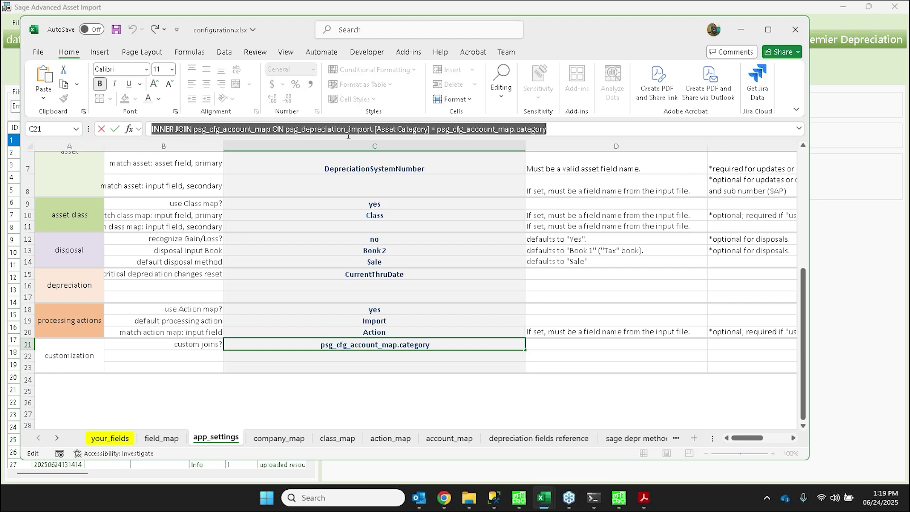
# Examine the full list of input fields on the your_fields sheet, from Action down to the end of the table
pyautogui.click(124, 442)
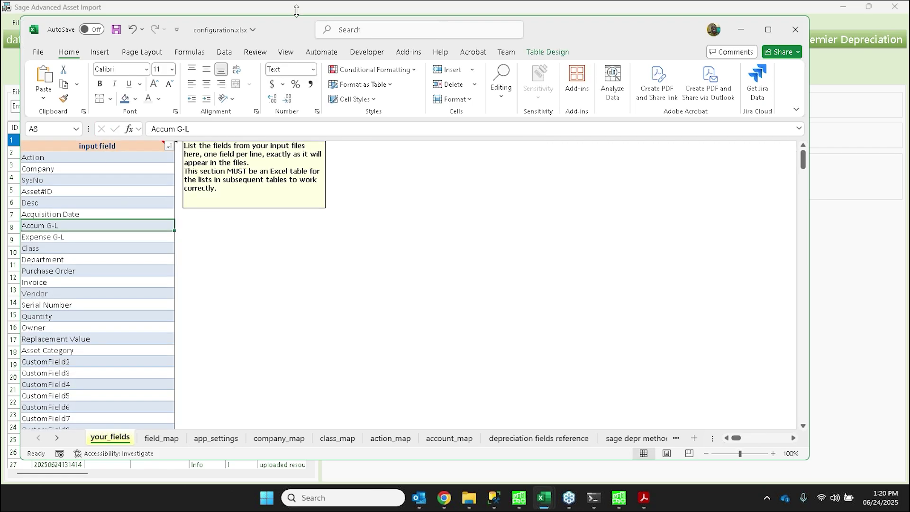
pyautogui.moveTo(296, 24); pyautogui.dragTo(296, 16)
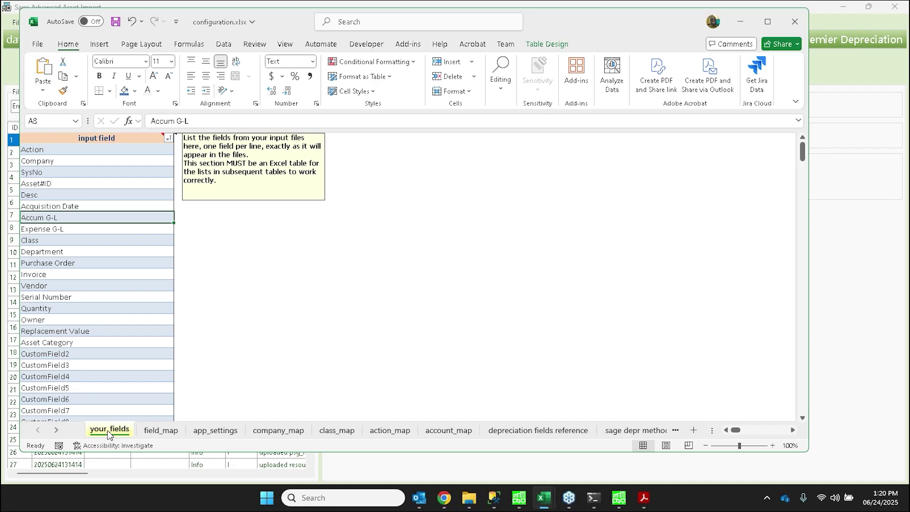
pyautogui.moveTo(98, 152); pyautogui.dragTo(122, 401)
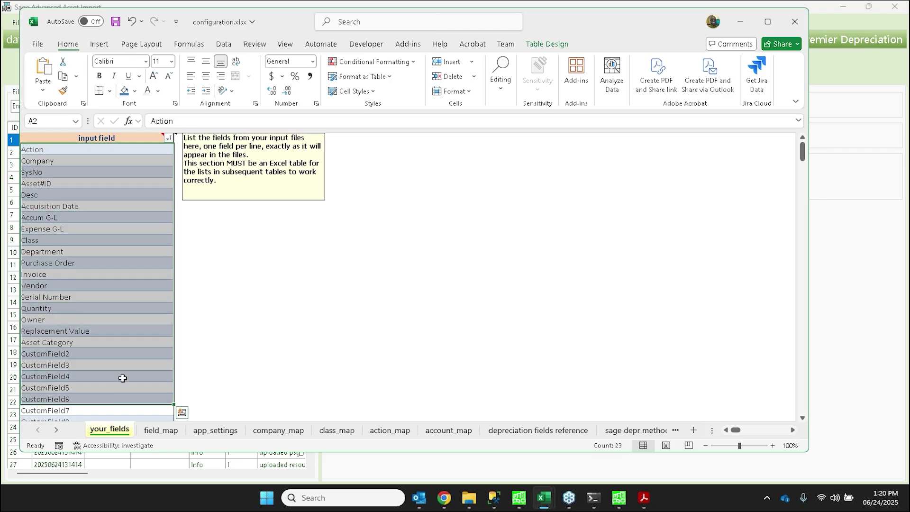
pyautogui.click(123, 373)
pyautogui.click(123, 374)
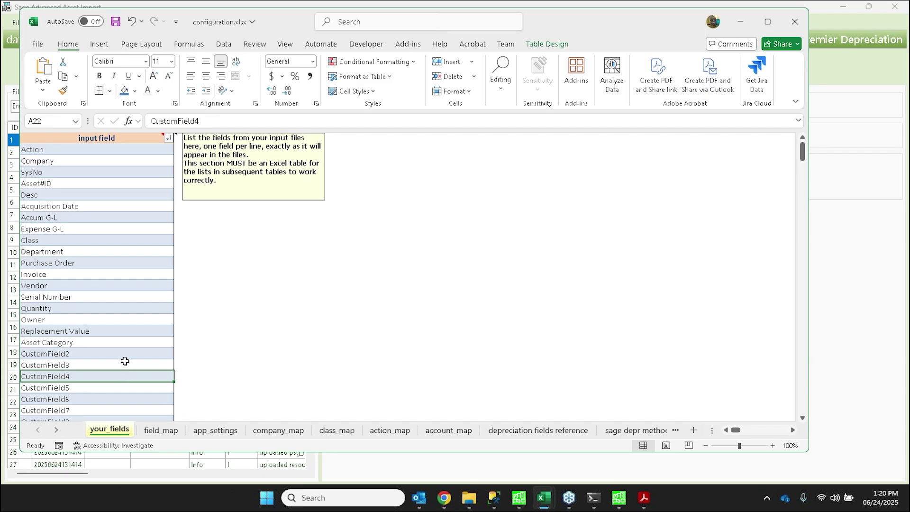
pyautogui.scroll(-15, 125, 361)
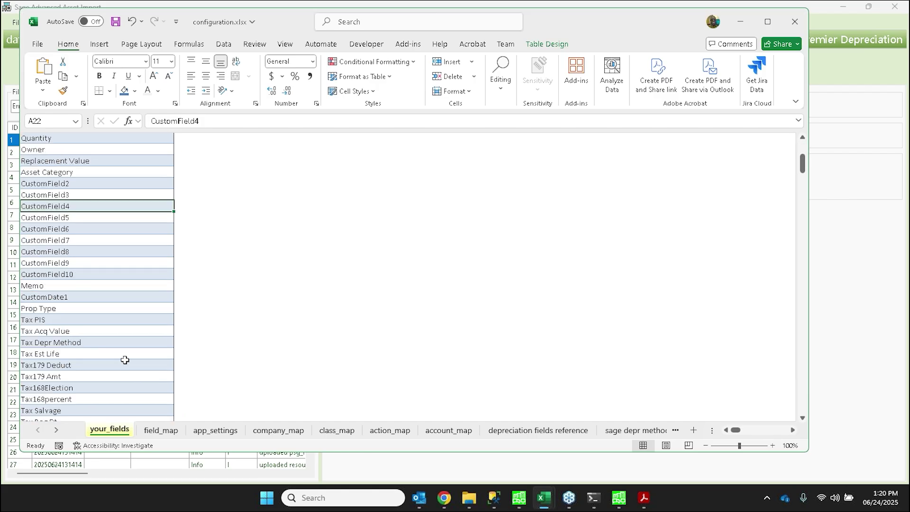
pyautogui.scroll(-20, 125, 358)
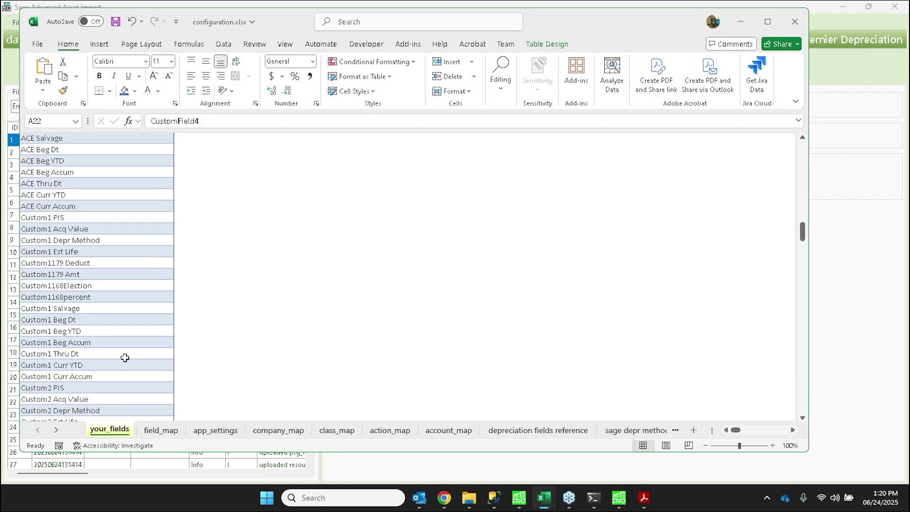
pyautogui.scroll(-20, 125, 354)
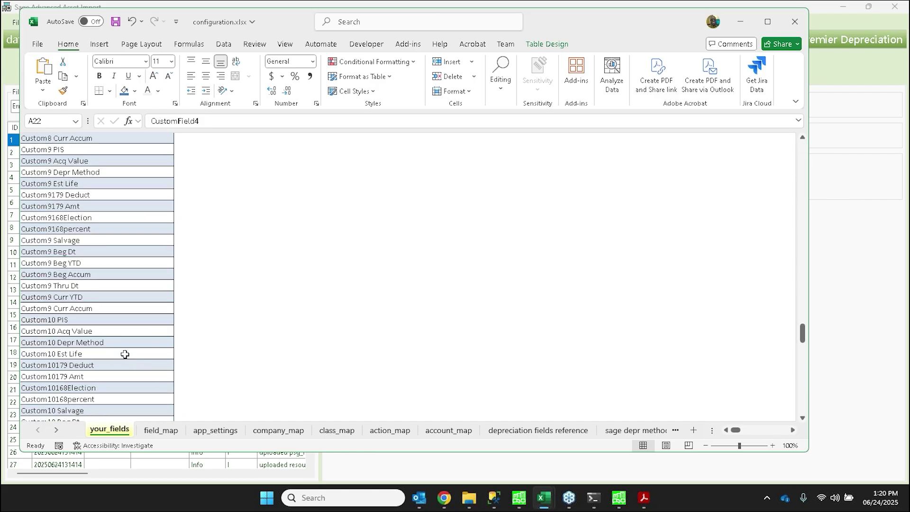
pyautogui.scroll(-10, 104, 254)
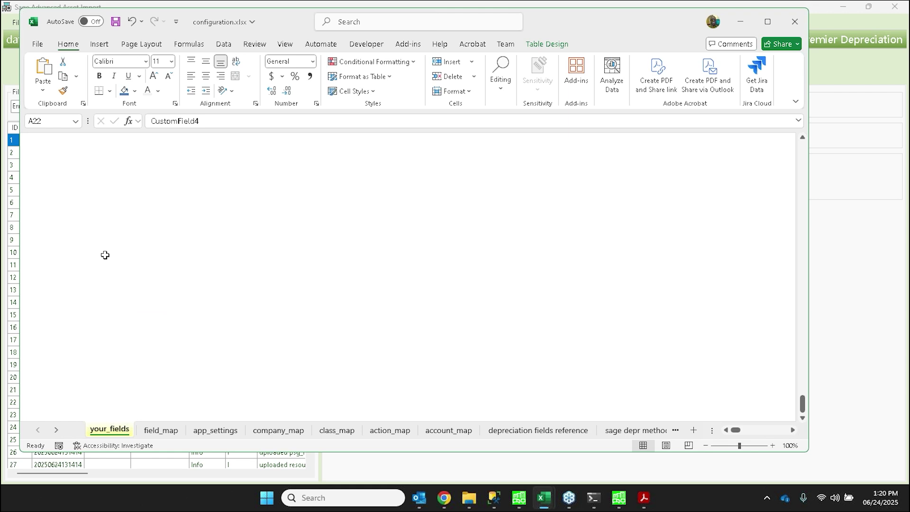
# Add two blank rows to the input field table on your_fields, directly below Dispose Expense of Sale
pyautogui.scroll(8, 104, 254)
pyautogui.click(106, 274)
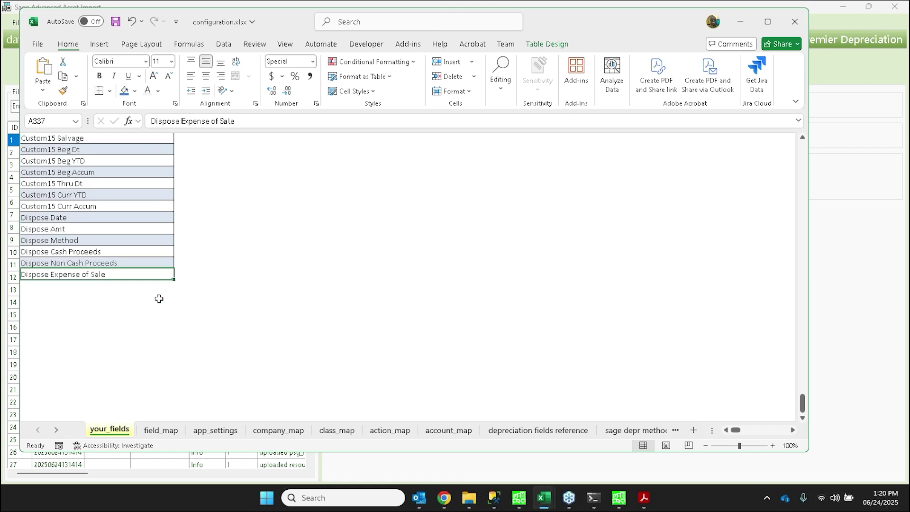
pyautogui.press('Down')
pyautogui.press('Down')
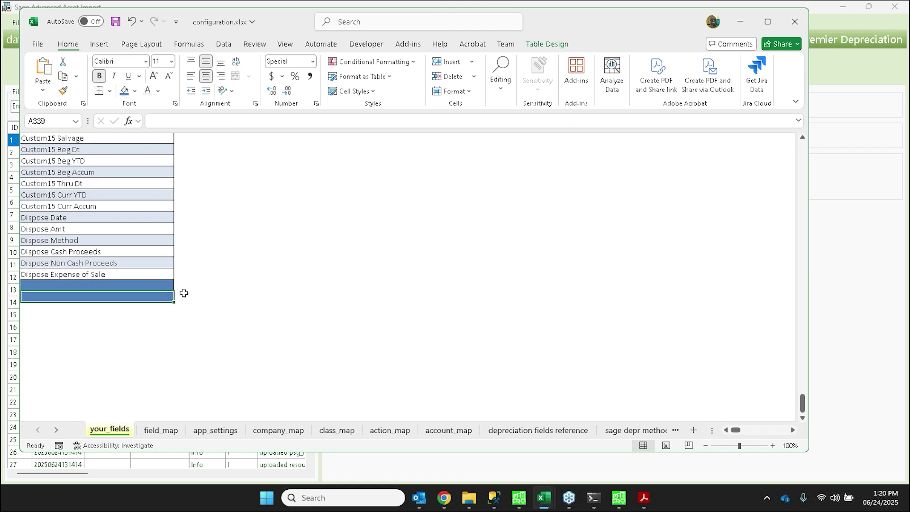
# Switch to DFM Template 7 Books Depreciation.xlsx and widen all columns to one uniform width that fits the header names
pyautogui.click(150, 287)
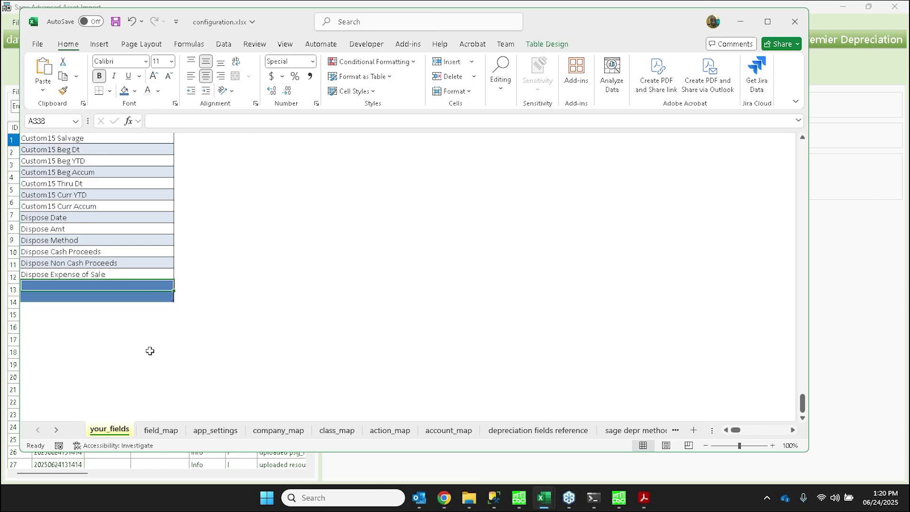
pyautogui.scroll(5, 152, 342)
pyautogui.moveTo(550, 500)
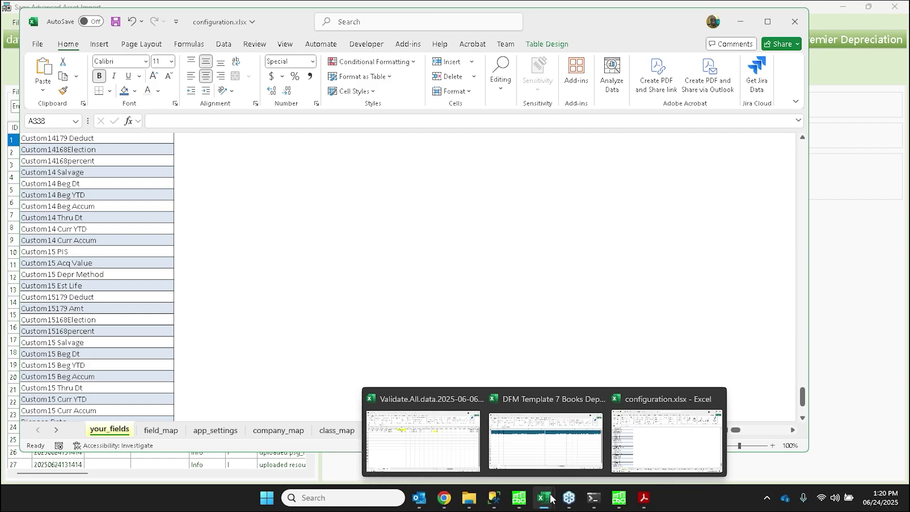
pyautogui.click(538, 451)
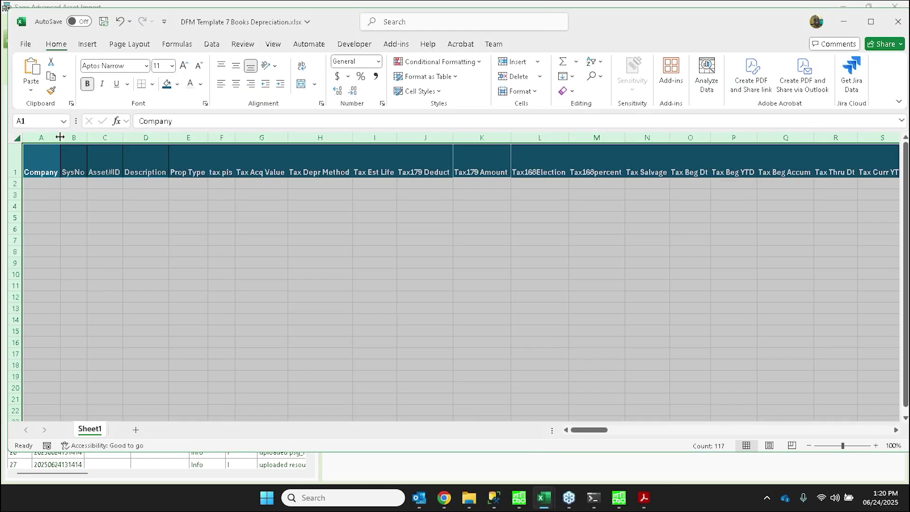
pyautogui.moveTo(60, 137); pyautogui.dragTo(68, 137)
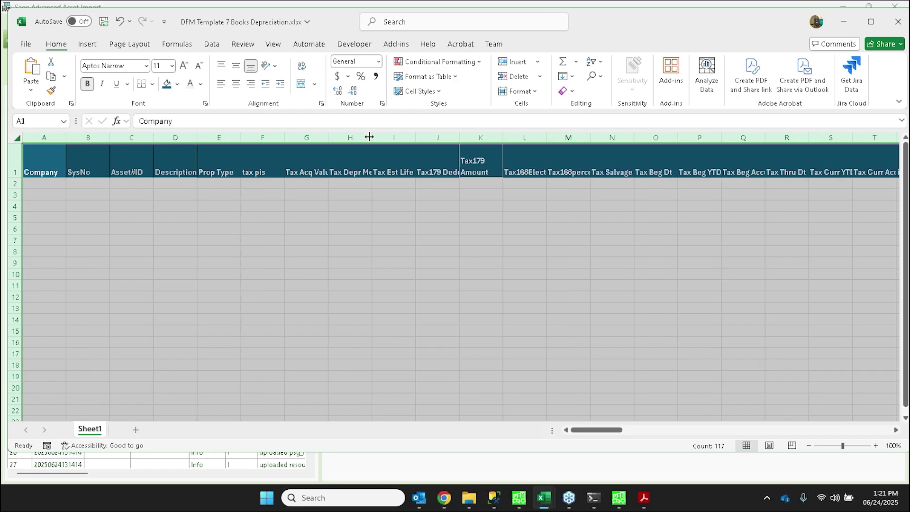
pyautogui.moveTo(372, 137); pyautogui.dragTo(403, 135)
pyautogui.click(402, 226)
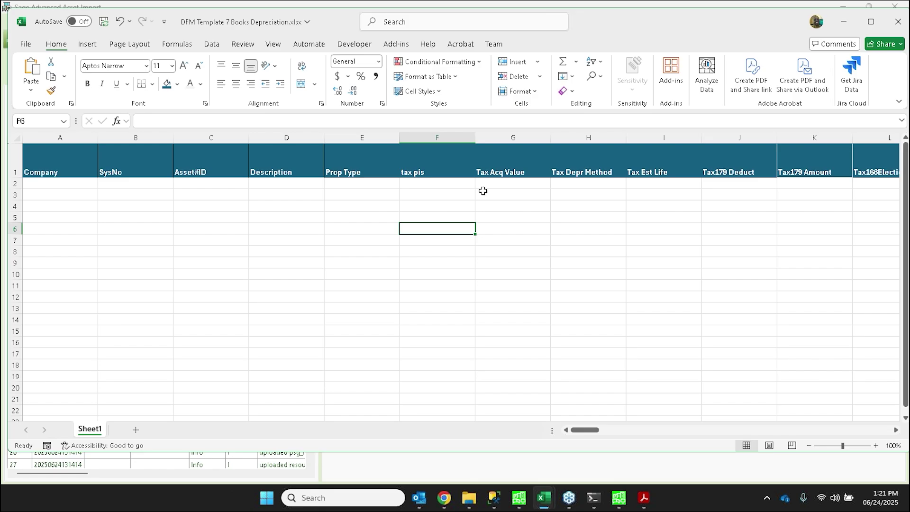
# Return to configuration.xlsx and examine how field_map pairs input values such as Desc with depreciation fields such as Description
pyautogui.moveTo(551, 497)
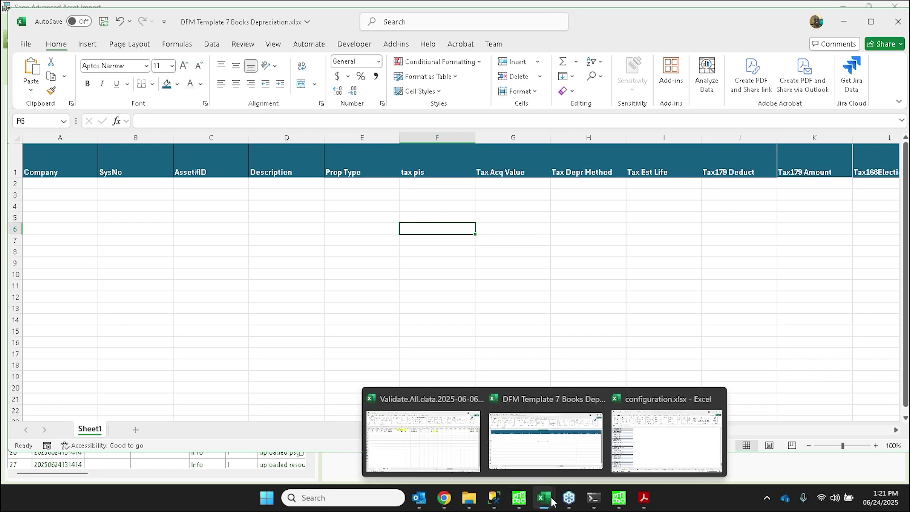
pyautogui.click(660, 450)
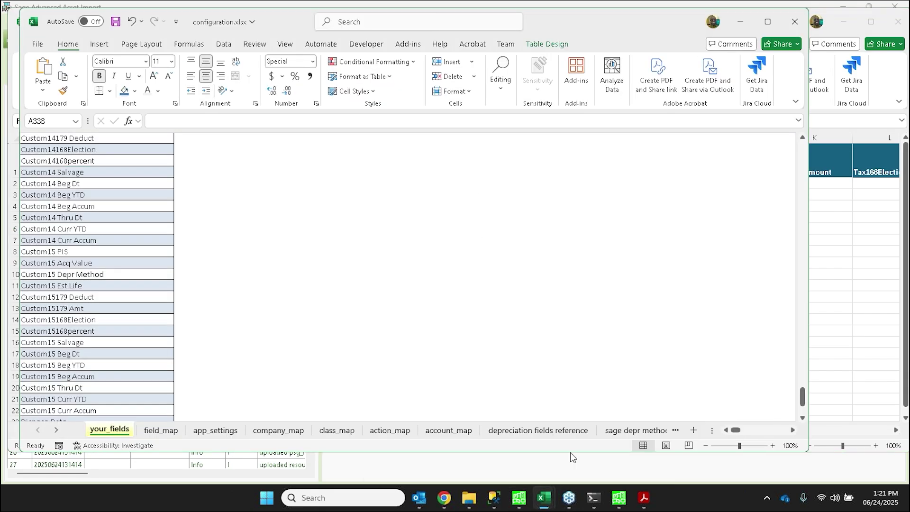
pyautogui.scroll(15, 106, 353)
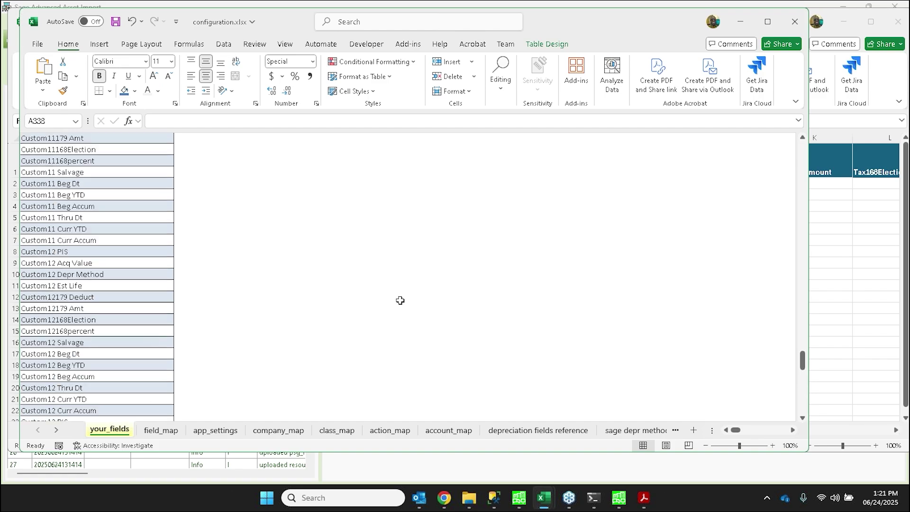
pyautogui.click(161, 430)
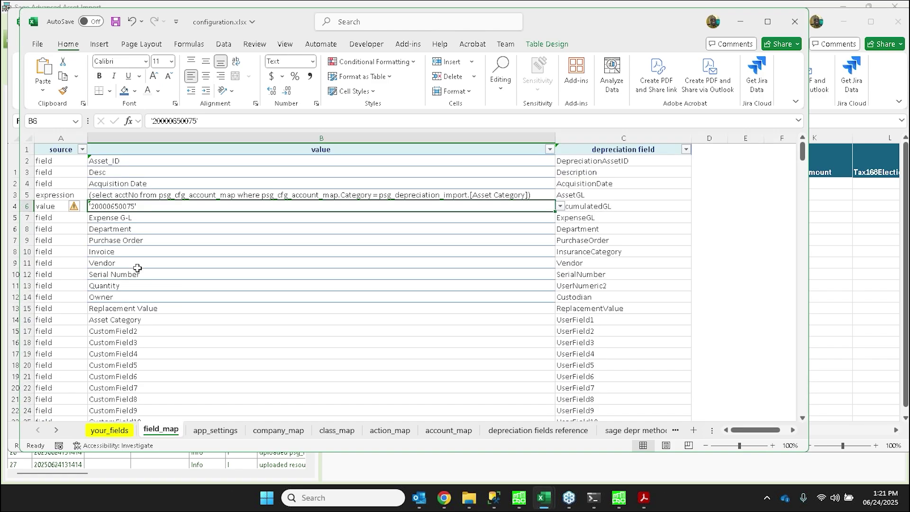
pyautogui.click(134, 247)
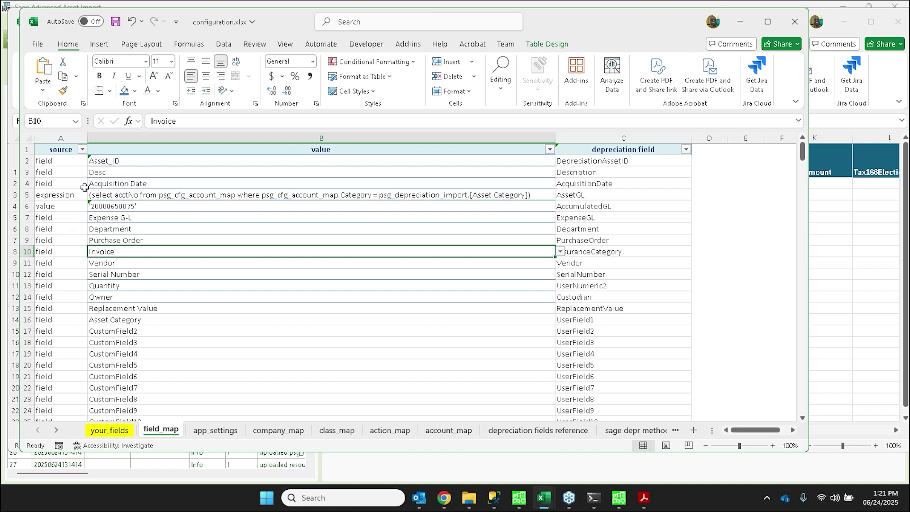
pyautogui.click(108, 171)
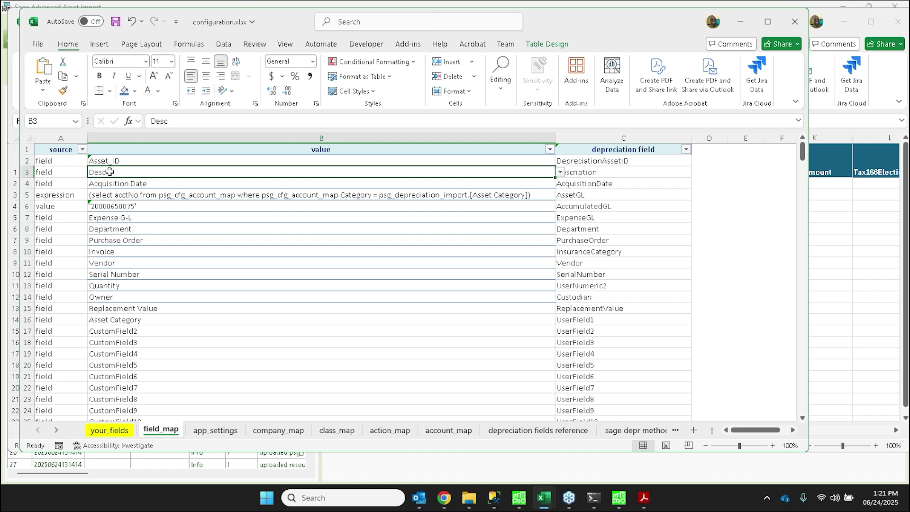
pyautogui.click(578, 171)
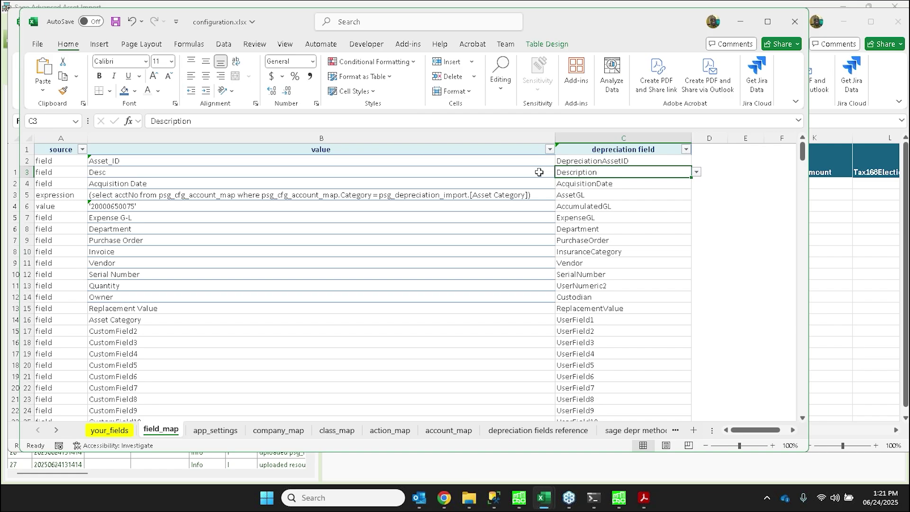
pyautogui.keyDown('shift'); pyautogui.click(517, 173); pyautogui.keyUp('shift')
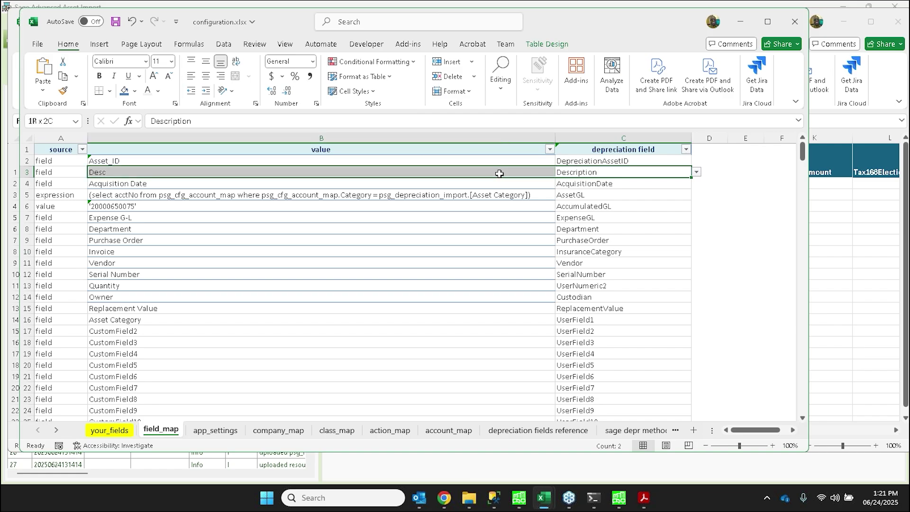
pyautogui.click(277, 192)
pyautogui.moveTo(262, 161); pyautogui.dragTo(262, 256)
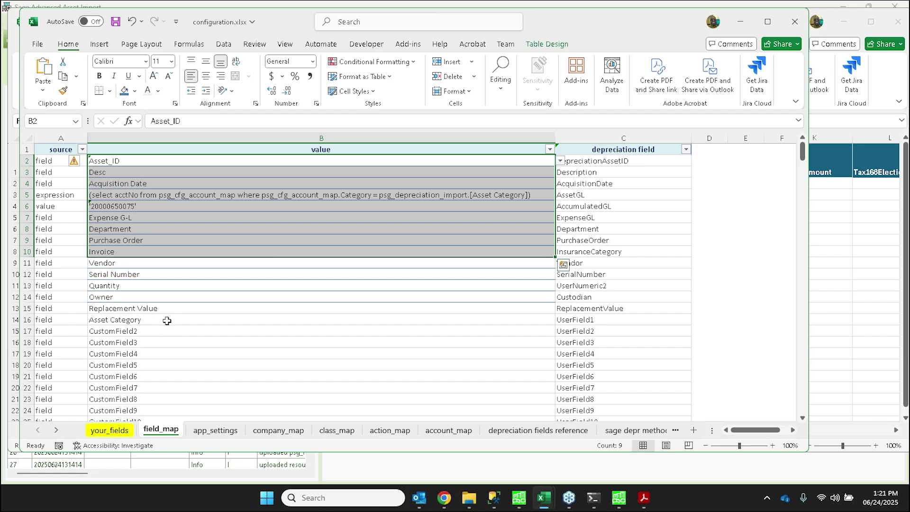
# Inspect the available choices for the UserField1 depreciation field and the CustomField3 input value on field_map
pyautogui.click(575, 319)
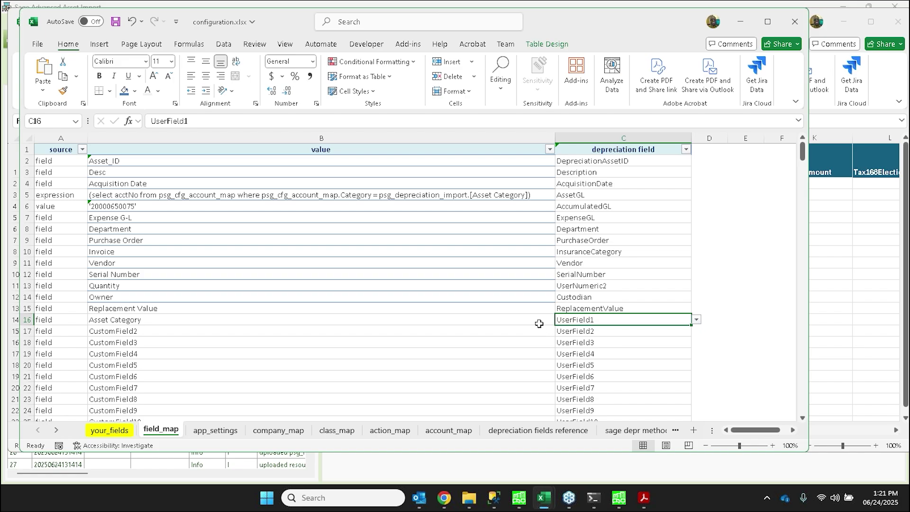
pyautogui.click(696, 320)
pyautogui.click(696, 319)
pyautogui.click(481, 341)
pyautogui.click(560, 342)
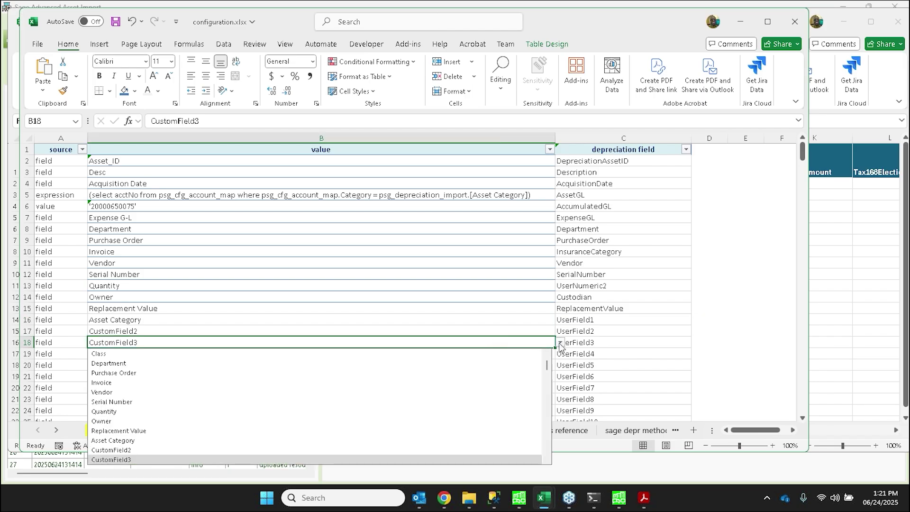
pyautogui.click(538, 349)
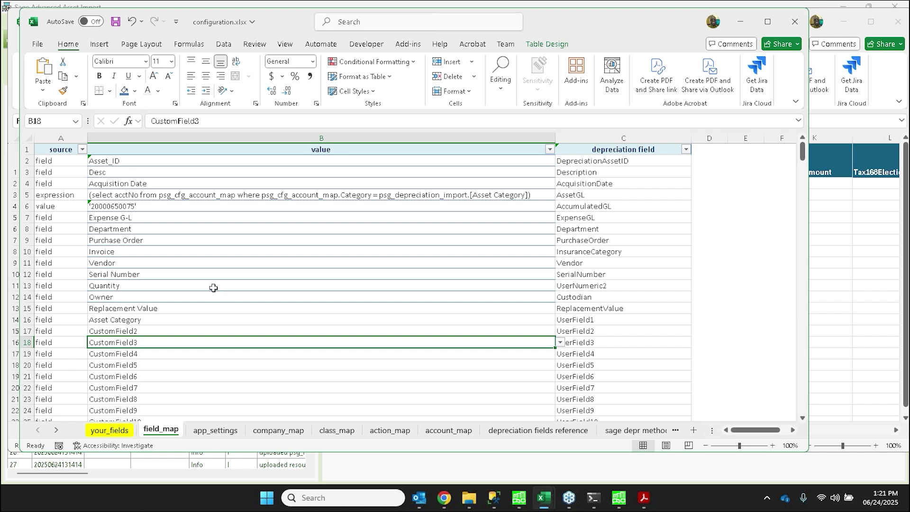
# Fill the two blank rows below Dispose Expense of Sale on your_fields with NewField1 and NewField2
pyautogui.click(119, 430)
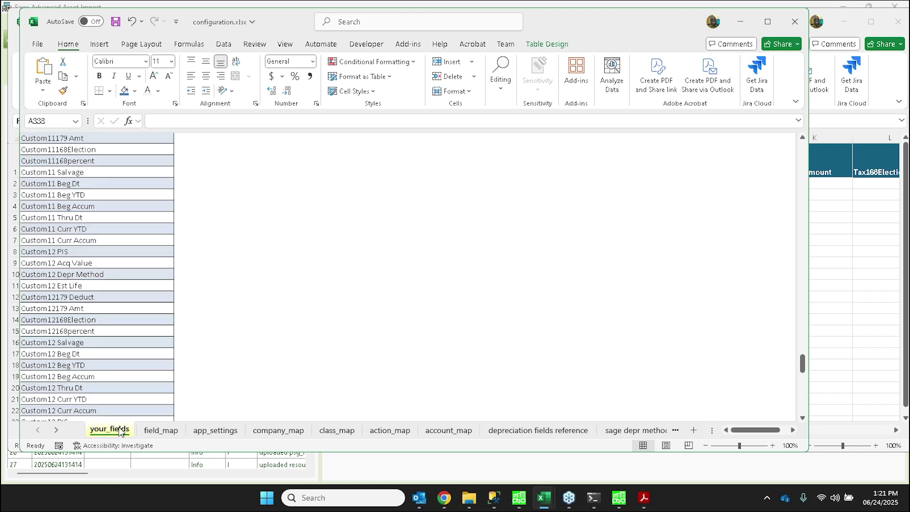
pyautogui.scroll(-15, 116, 345)
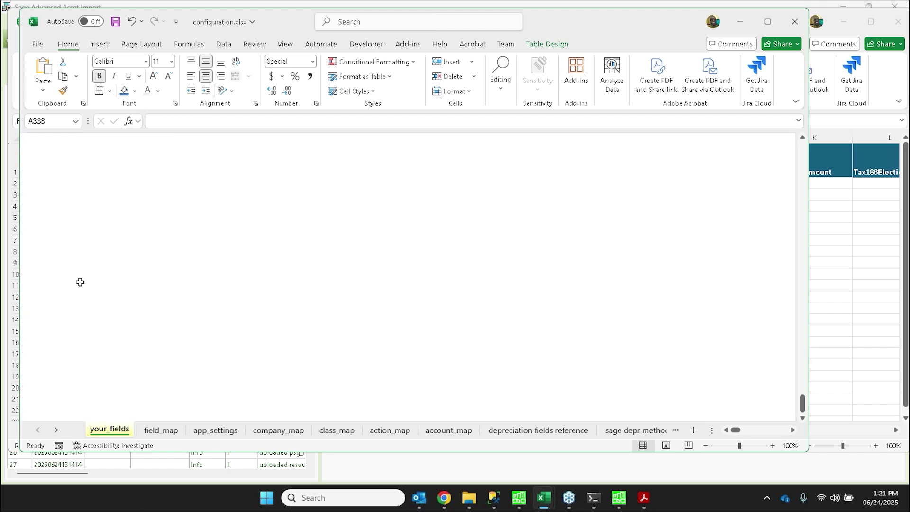
pyautogui.scroll(4, 80, 282)
pyautogui.doubleClick(60, 219)
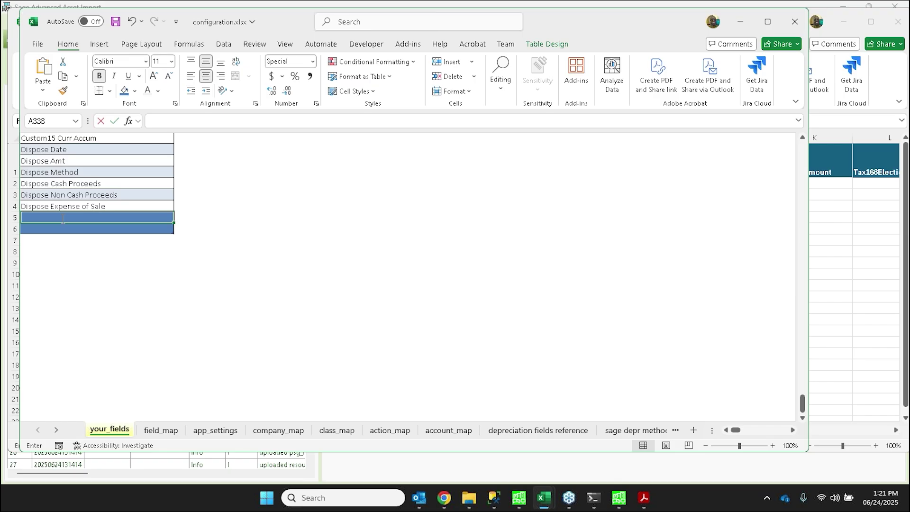
pyautogui.write('Ne')
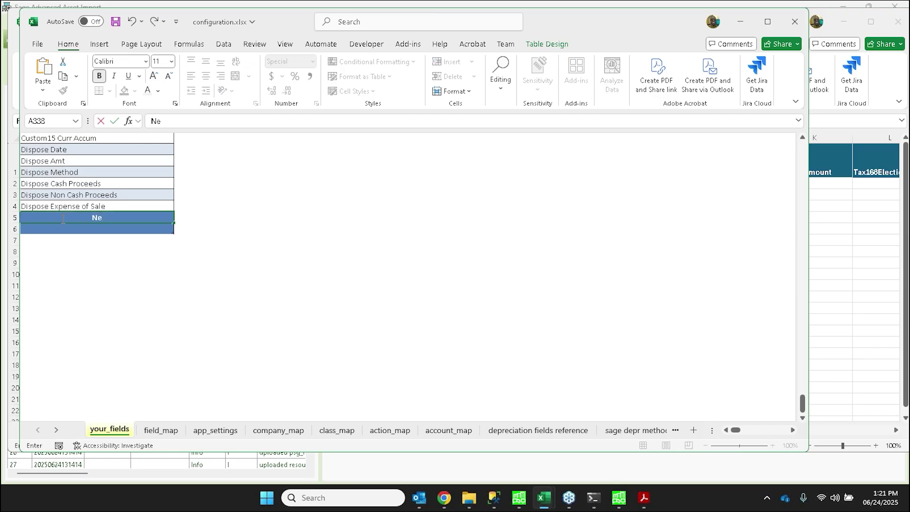
pyautogui.write('wField1')
pyautogui.moveTo(174, 226); pyautogui.dragTo(173, 231)
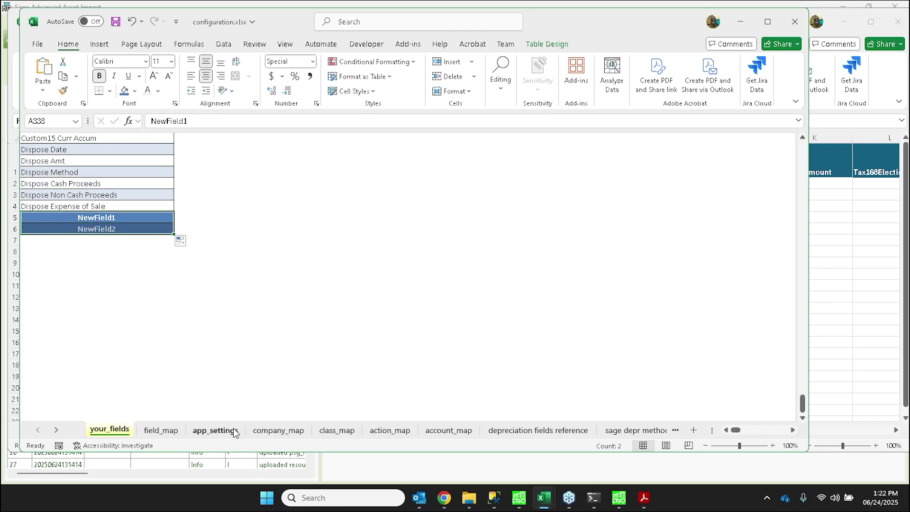
# Look over field_map and app_settings, and examine how company_map pairs input company numbers with Sage company names
pyautogui.click(159, 428)
pyautogui.scroll(-2, 195, 304)
pyautogui.scroll(2, 195, 305)
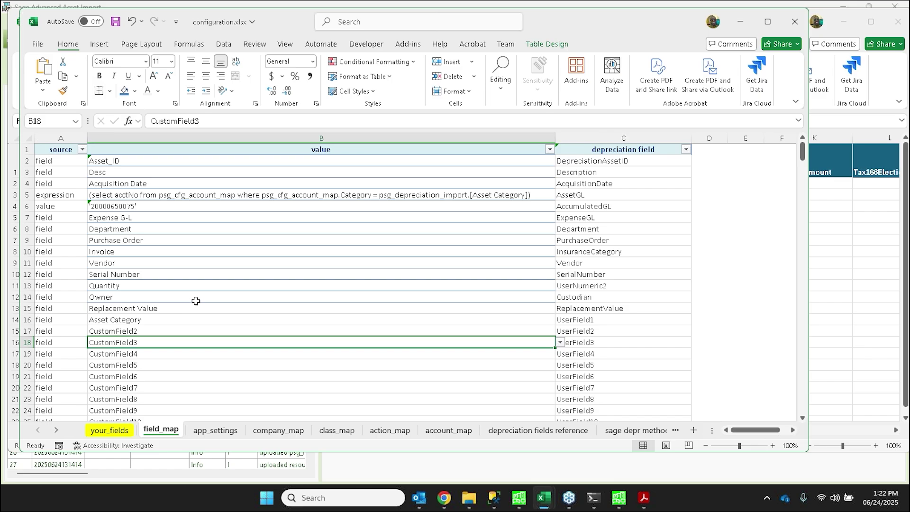
pyautogui.click(216, 430)
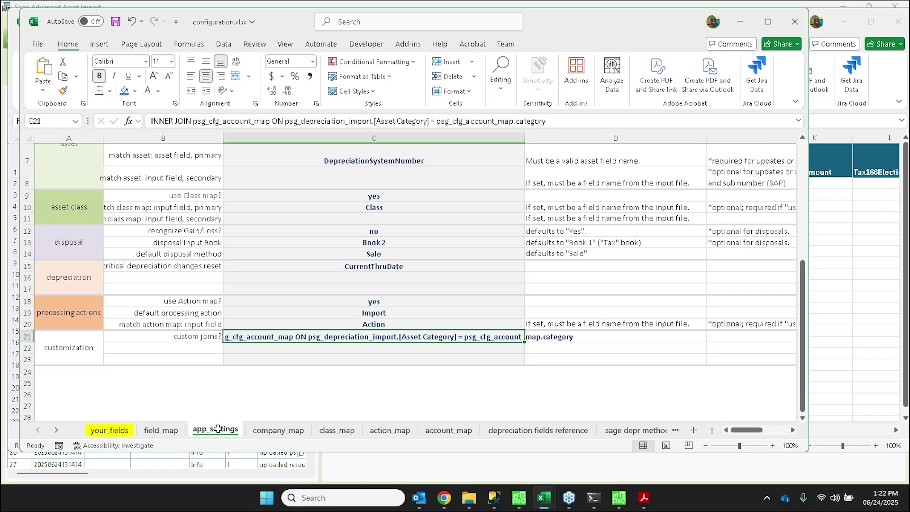
pyautogui.click(279, 430)
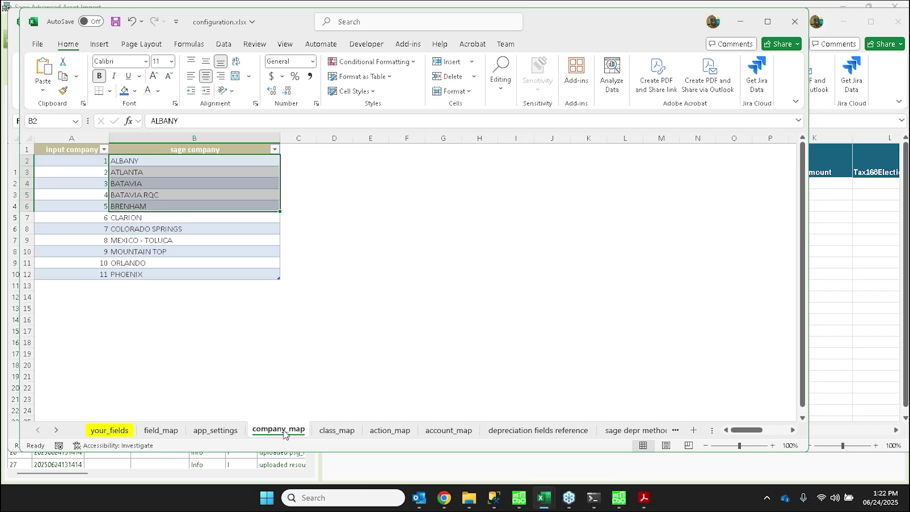
pyautogui.click(77, 161)
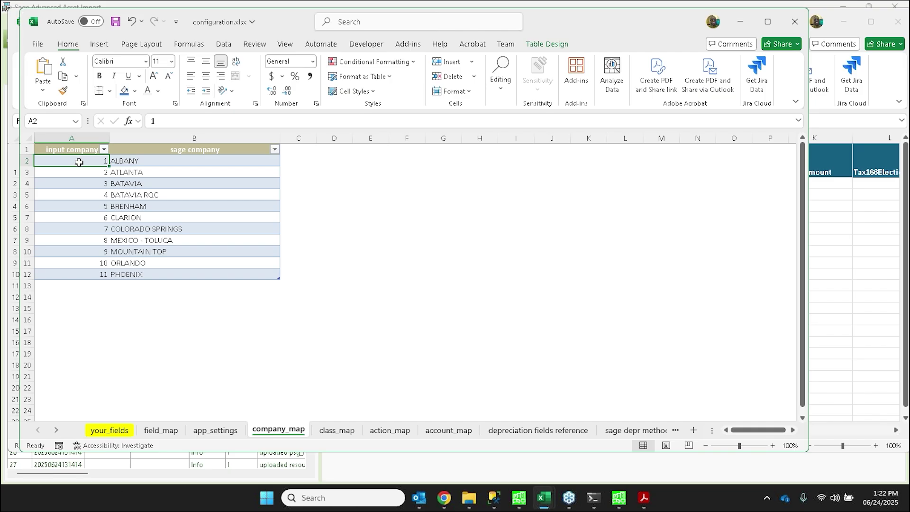
pyautogui.click(138, 163)
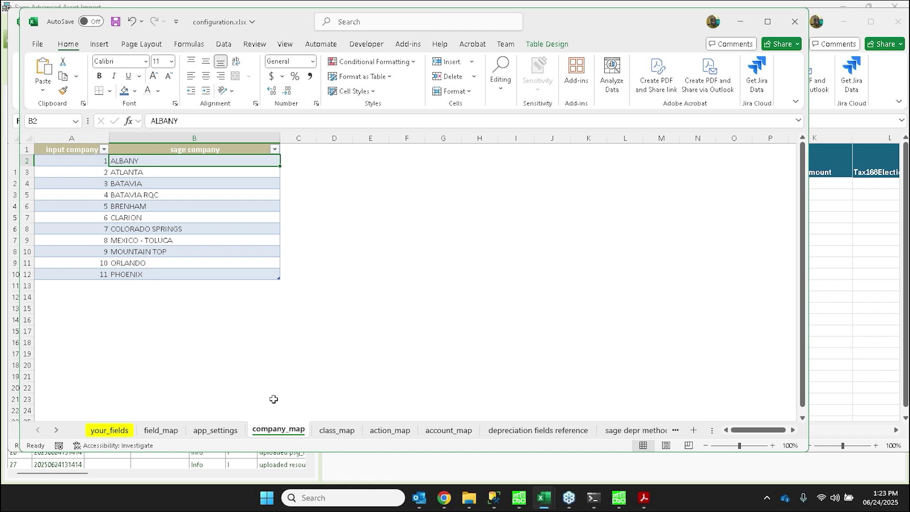
# Examine the class_map sheet, from the input class codes and ClassCode through the BE row's default values to Book1_EstimatedLife
pyautogui.click(337, 430)
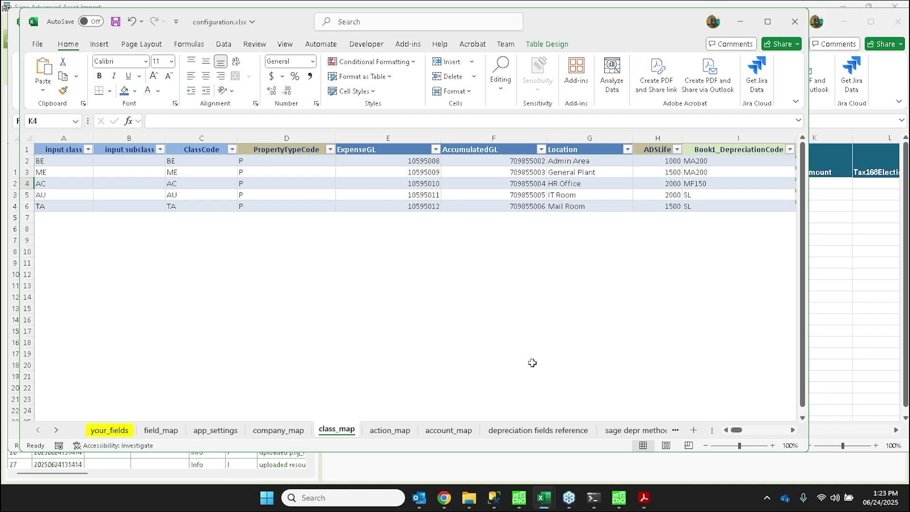
pyautogui.click(67, 162)
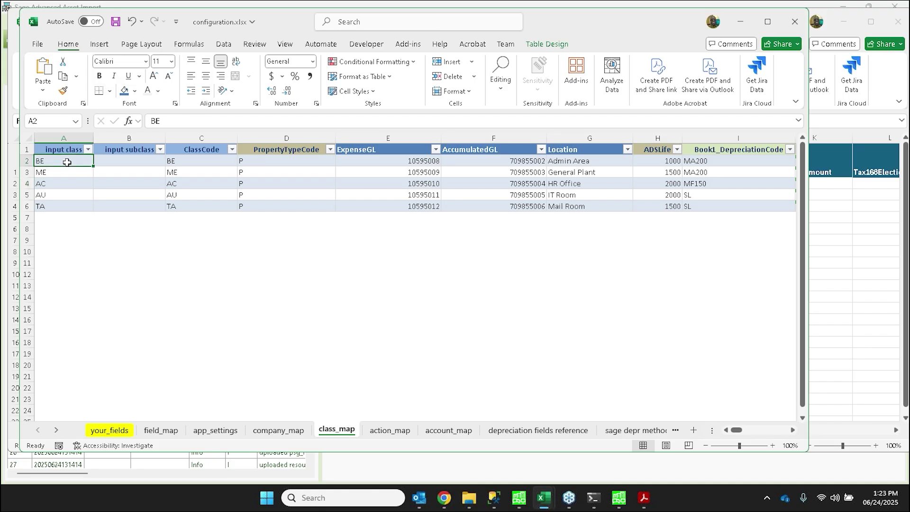
pyautogui.moveTo(67, 162); pyautogui.dragTo(65, 204)
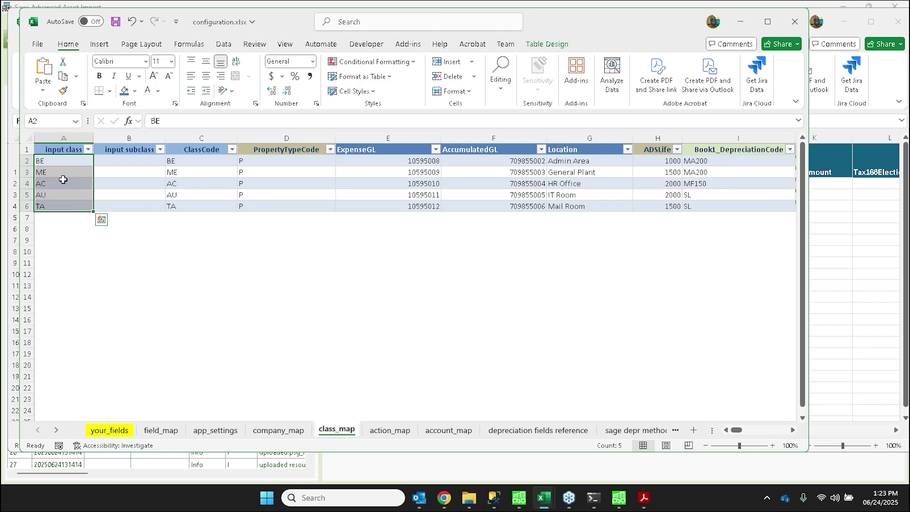
pyautogui.click(58, 162)
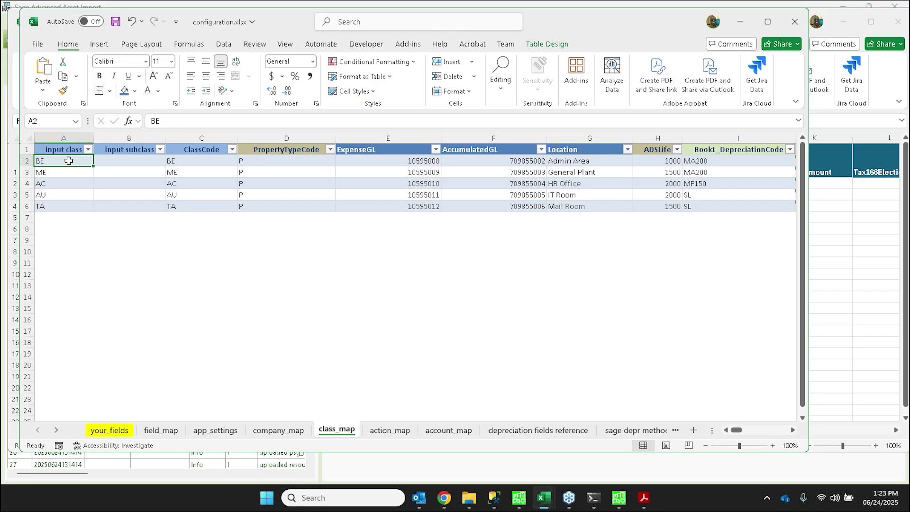
pyautogui.click(196, 161)
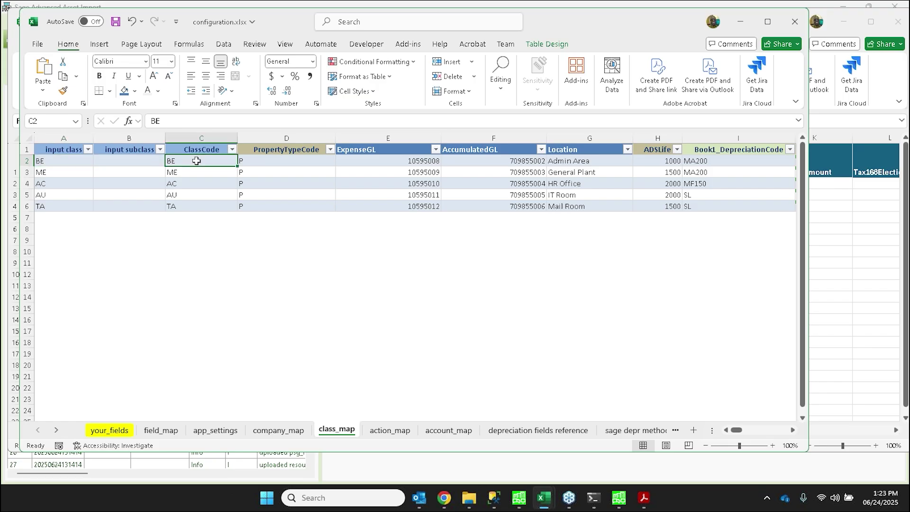
pyautogui.moveTo(199, 160); pyautogui.dragTo(281, 160)
pyautogui.click(371, 161)
pyautogui.moveTo(370, 160); pyautogui.dragTo(695, 164)
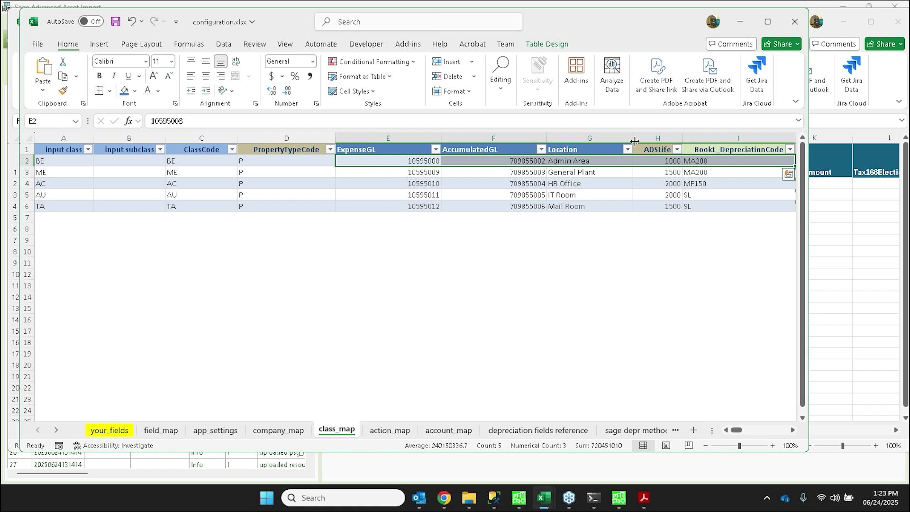
pyautogui.moveTo(632, 138)
pyautogui.mouseDown()
pyautogui.moveTo(617, 138)
pyautogui.moveTo(631, 138)
pyautogui.mouseUp()
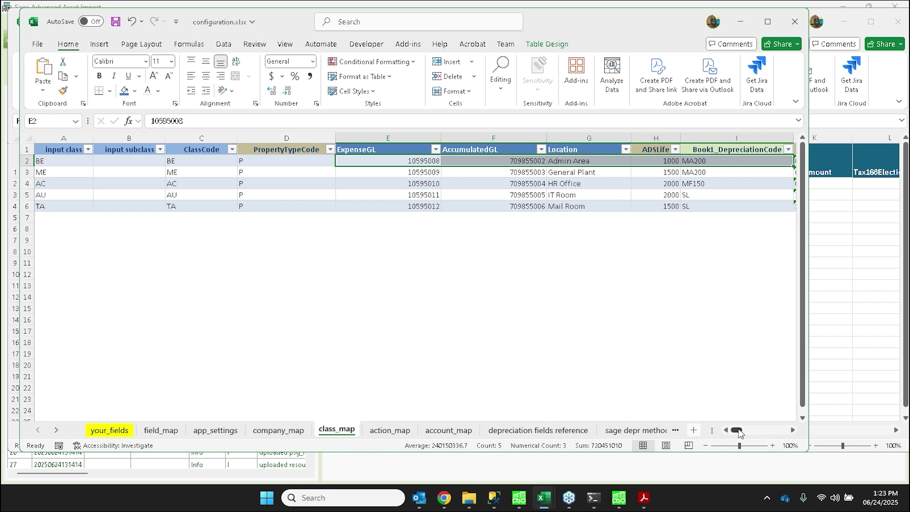
pyautogui.moveTo(737, 431); pyautogui.dragTo(738, 430)
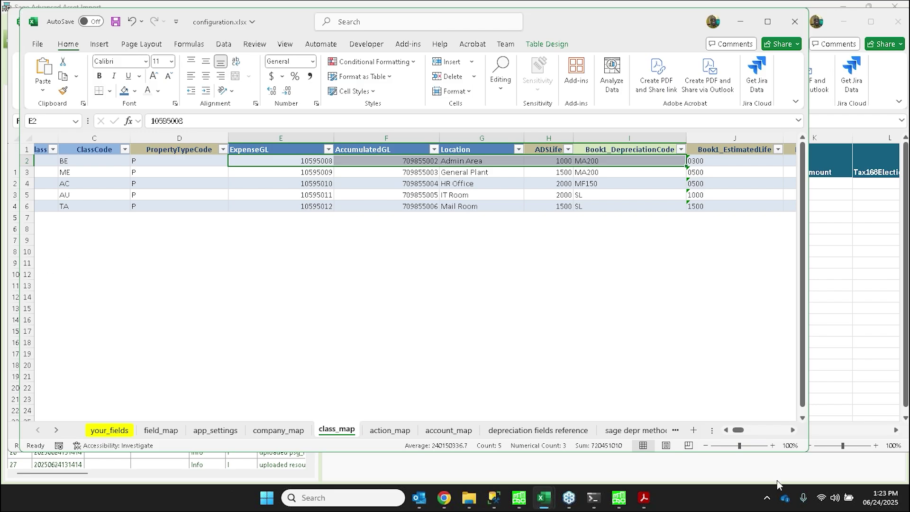
# Examine how action_map pairs input field values with processing actions, checking the A and Retired rows and the Import, Dispose and Update actions
pyautogui.click(726, 431)
pyautogui.click(726, 431)
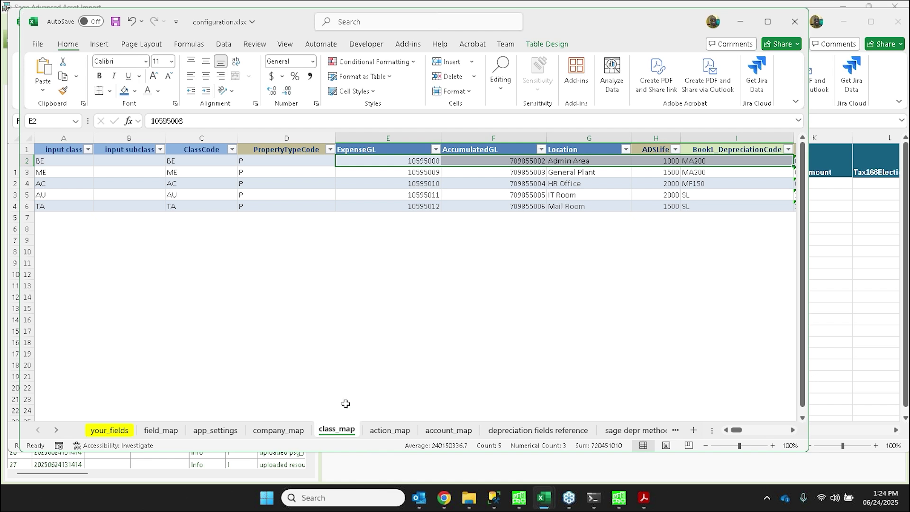
pyautogui.click(402, 433)
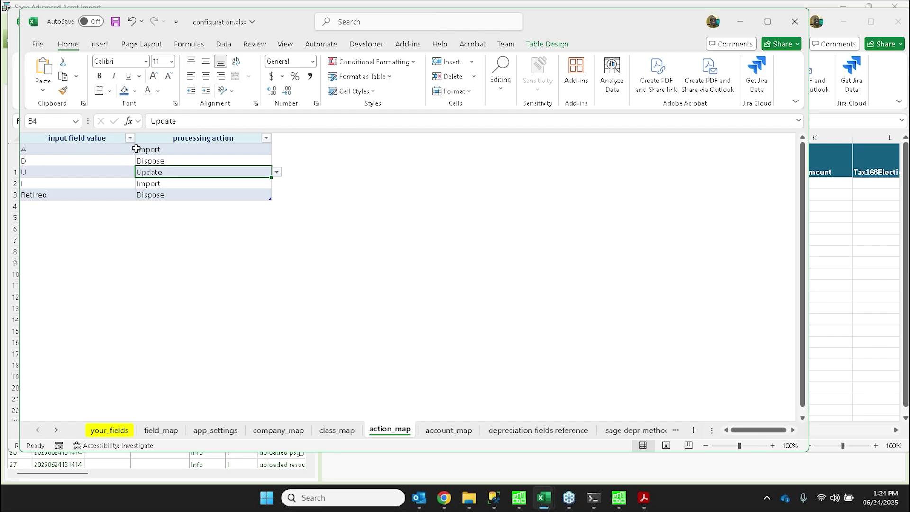
pyautogui.moveTo(136, 148); pyautogui.dragTo(142, 170)
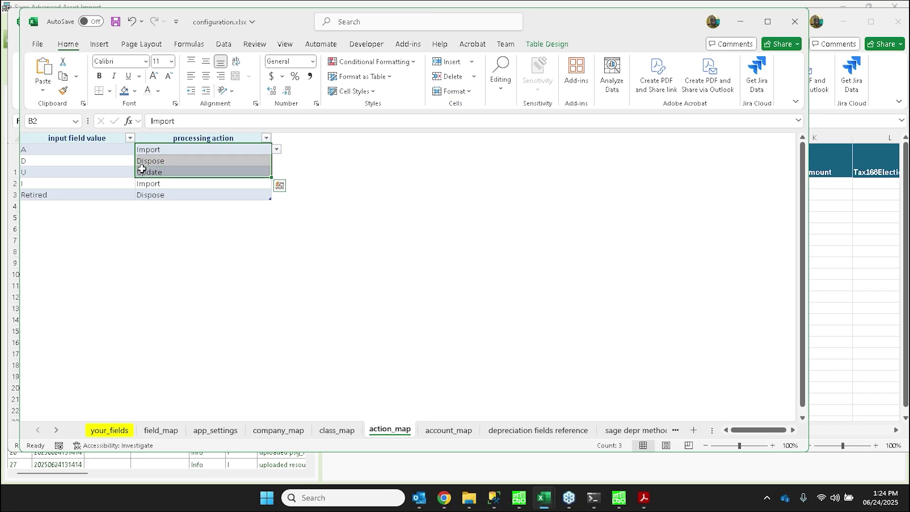
pyautogui.click(100, 152)
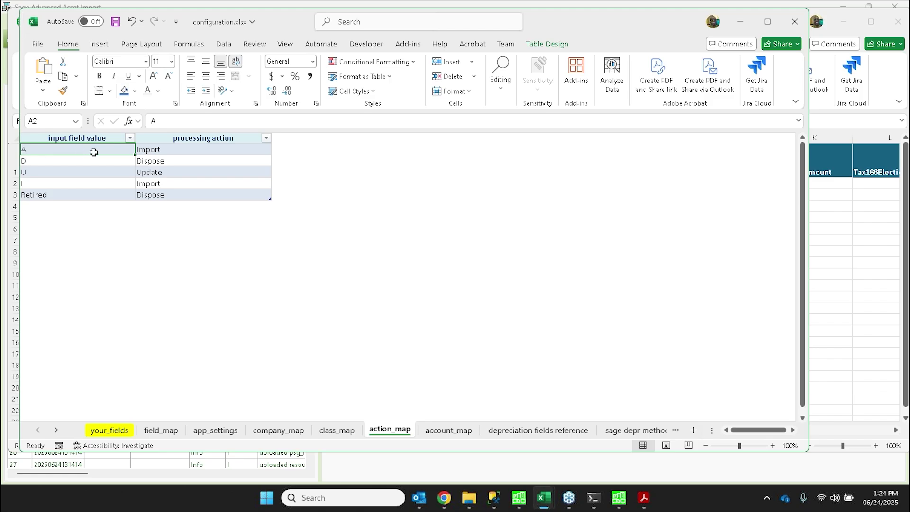
pyautogui.click(158, 151)
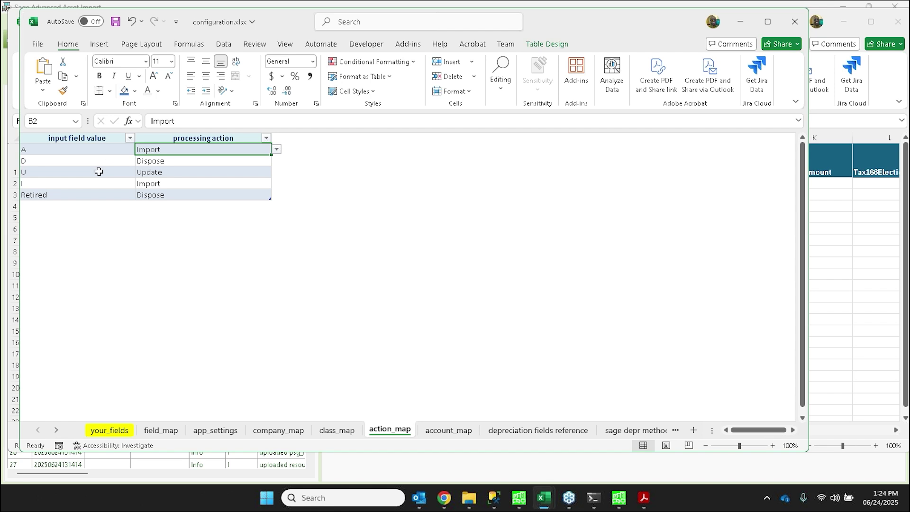
pyautogui.click(81, 195)
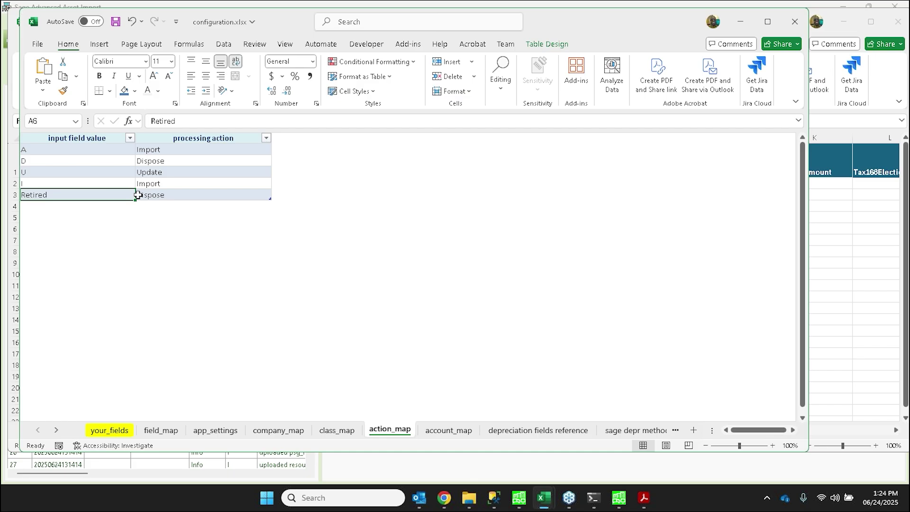
pyautogui.click(165, 196)
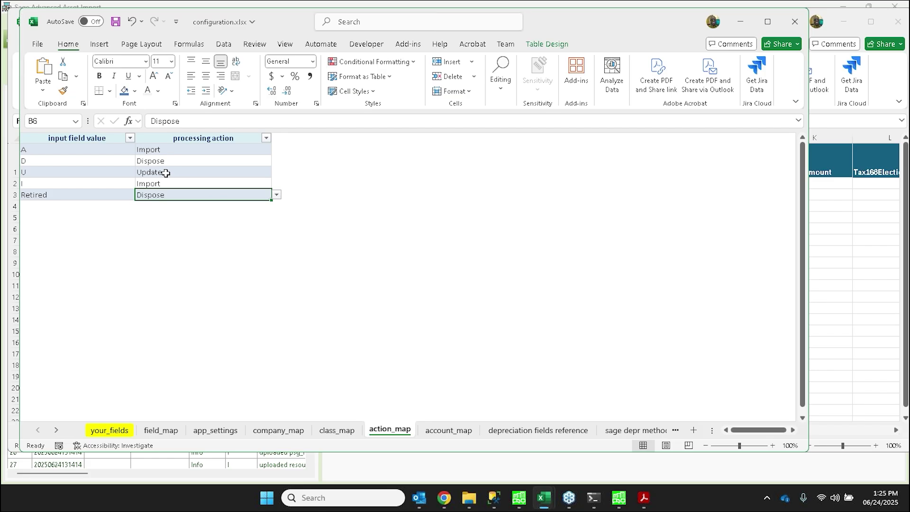
# Look over the category account numbers on account_map, revisit the AssetGL expression on field_map, and return to app_settings
pyautogui.click(448, 431)
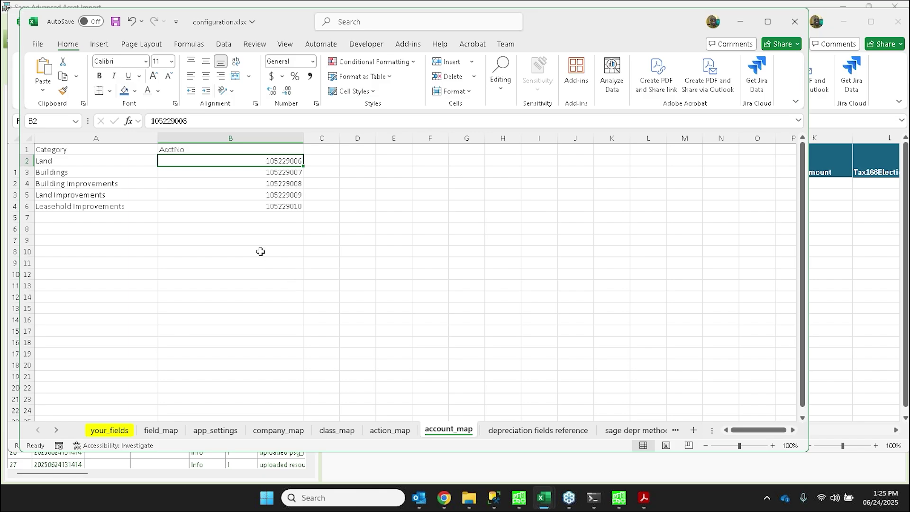
pyautogui.click(156, 430)
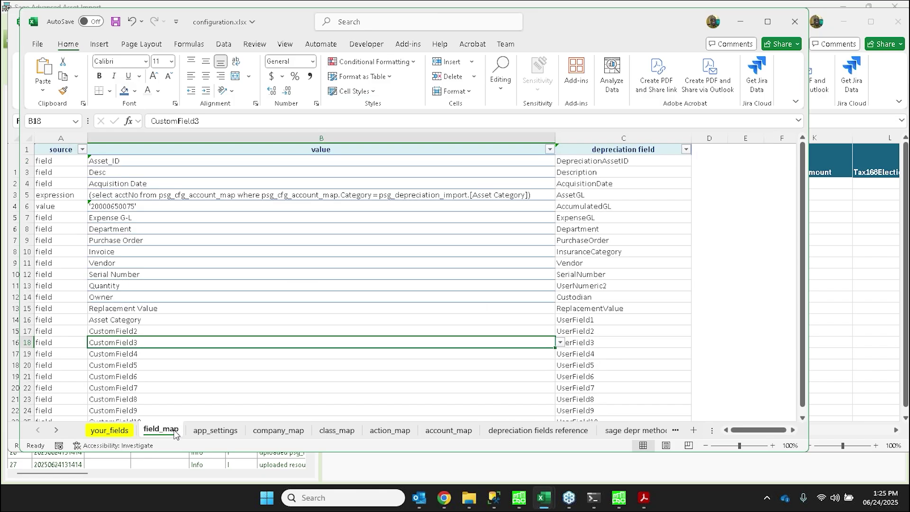
pyautogui.click(210, 430)
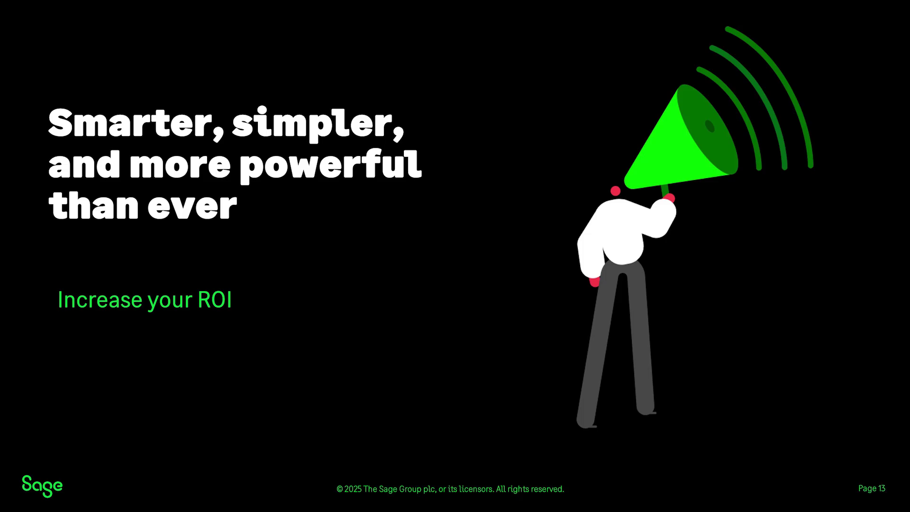
pyautogui.press('Right')
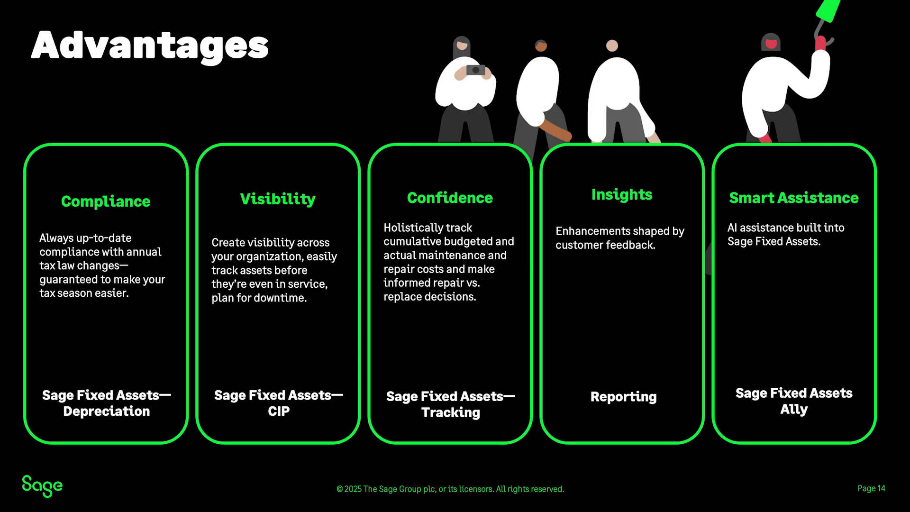